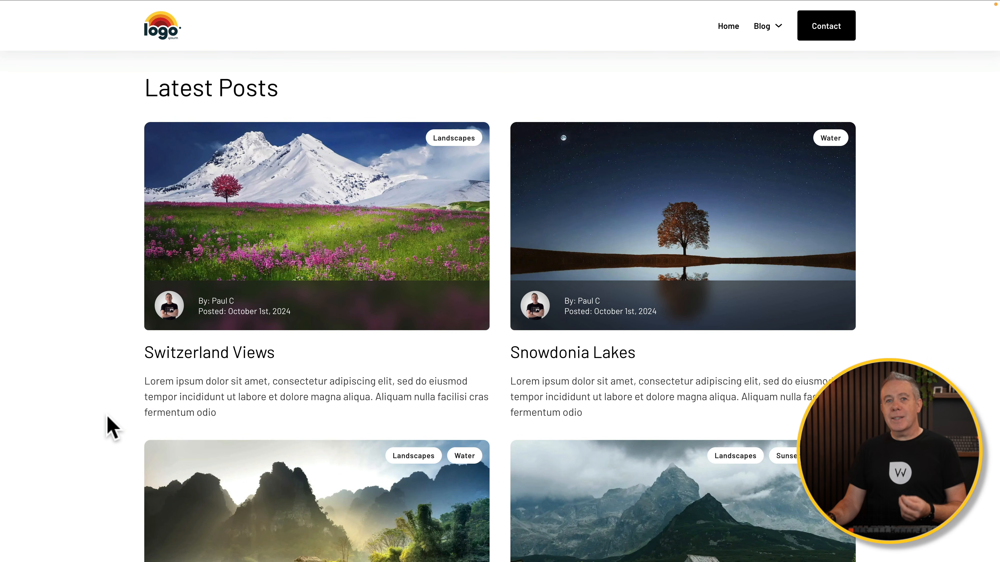
{"action": "scroll", "coordinate": [112, 429], "scroll_direction": "down", "scroll_amount": 3}
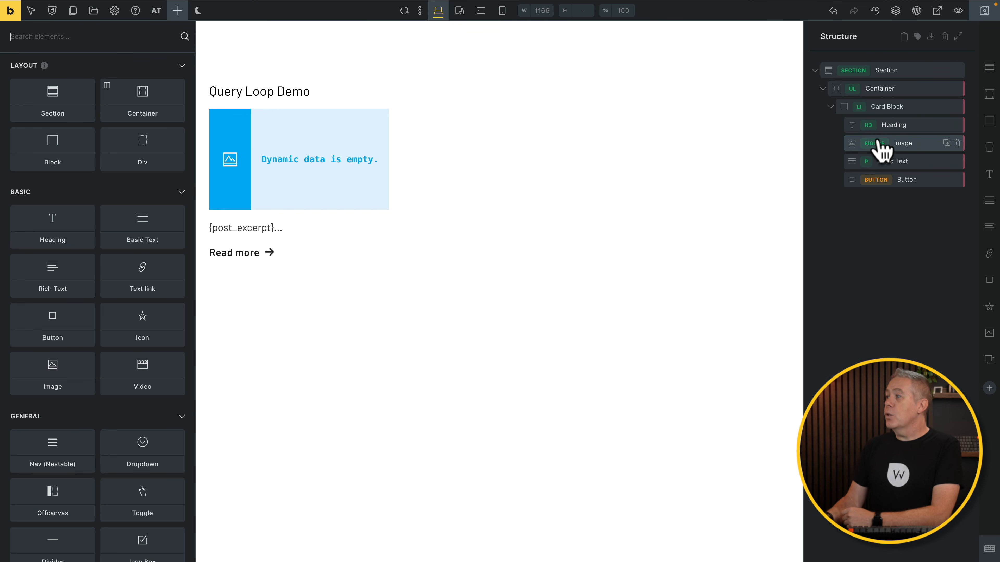
Step: Enable the query loop on the Card Block and open its query settings
{"action": "left_click", "coordinate": [914, 110]}
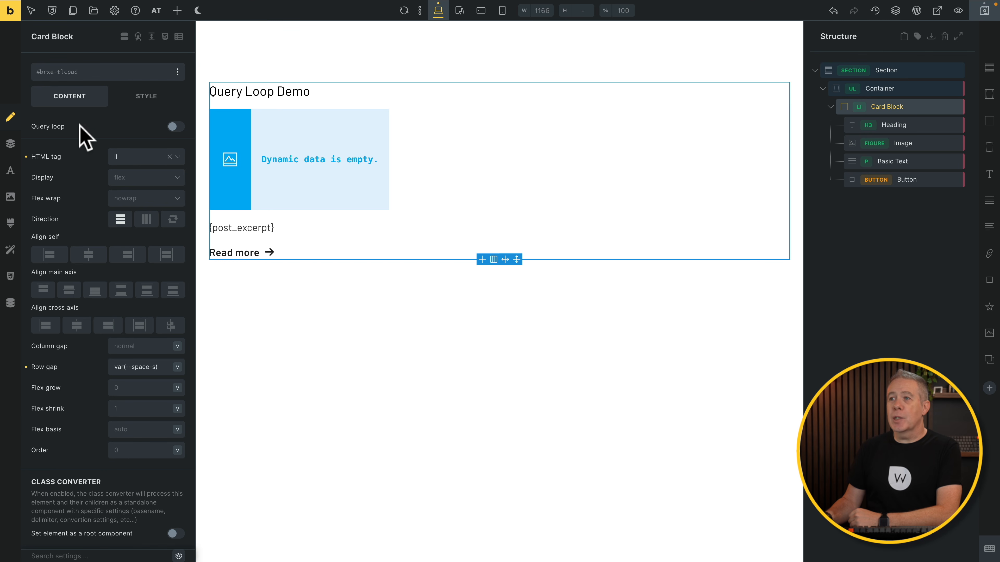
{"action": "left_click", "coordinate": [176, 127]}
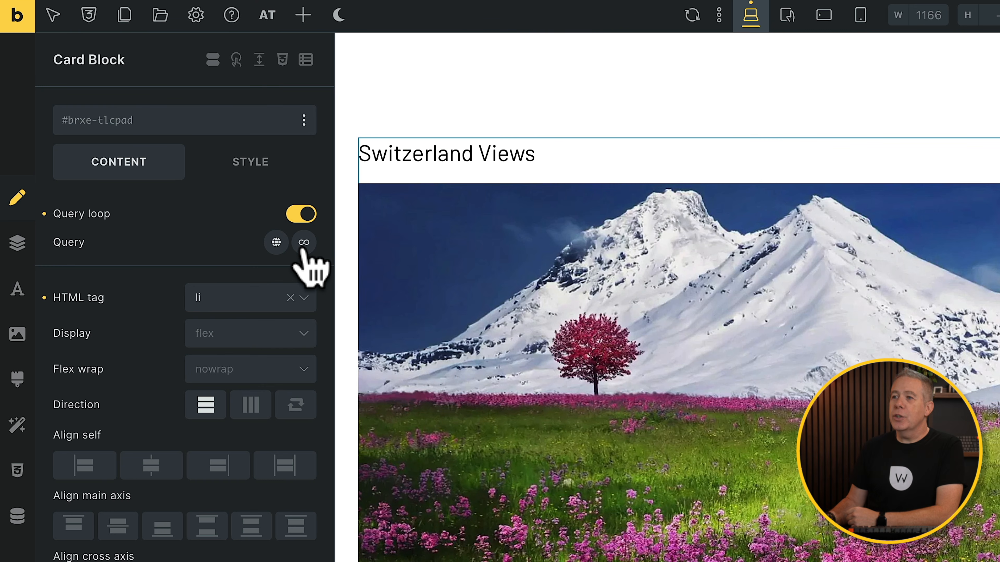
{"action": "left_click", "coordinate": [304, 242]}
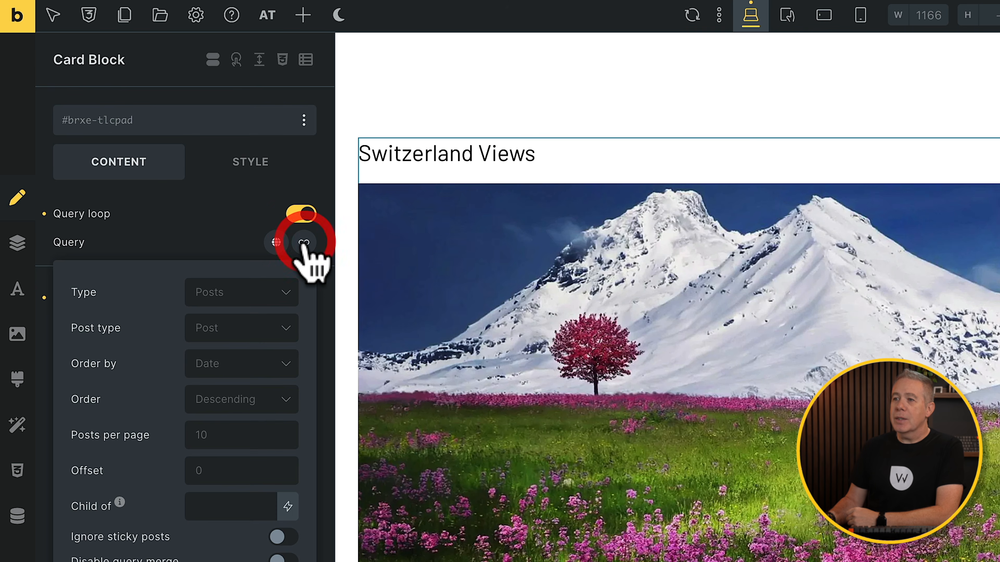
Step: Set the Card Block query's type to Posts and its post type to Posts
{"action": "scroll", "coordinate": [304, 244], "scroll_direction": "down", "scroll_amount": 2}
{"action": "scroll", "coordinate": [311, 263], "scroll_direction": "down", "scroll_amount": 2}
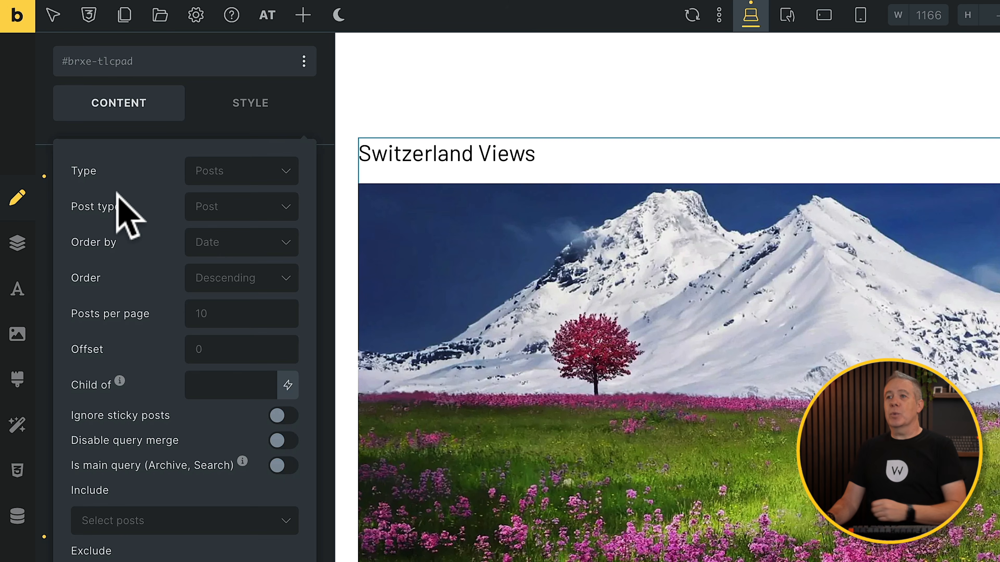
{"action": "left_click", "coordinate": [227, 173]}
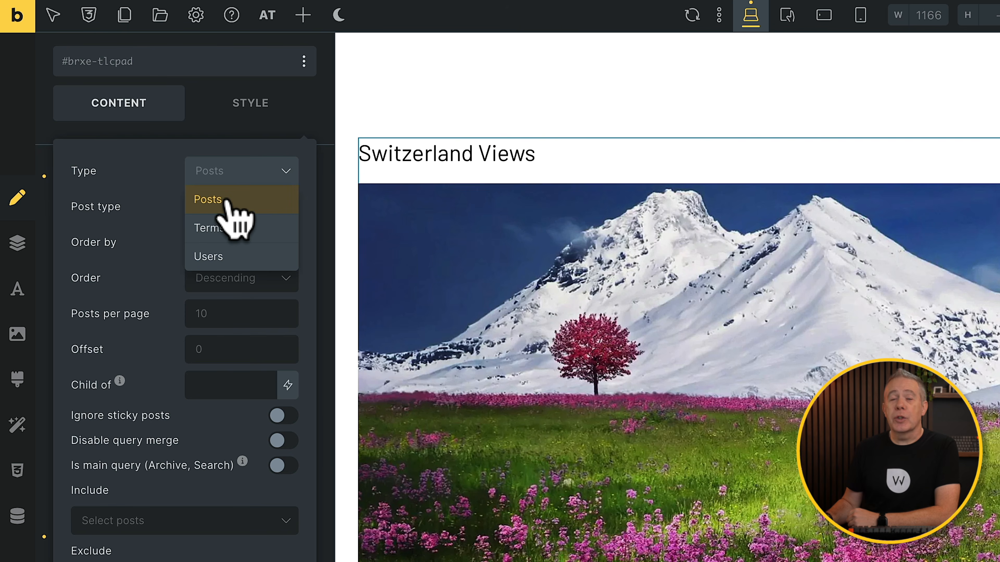
{"action": "left_click", "coordinate": [227, 201]}
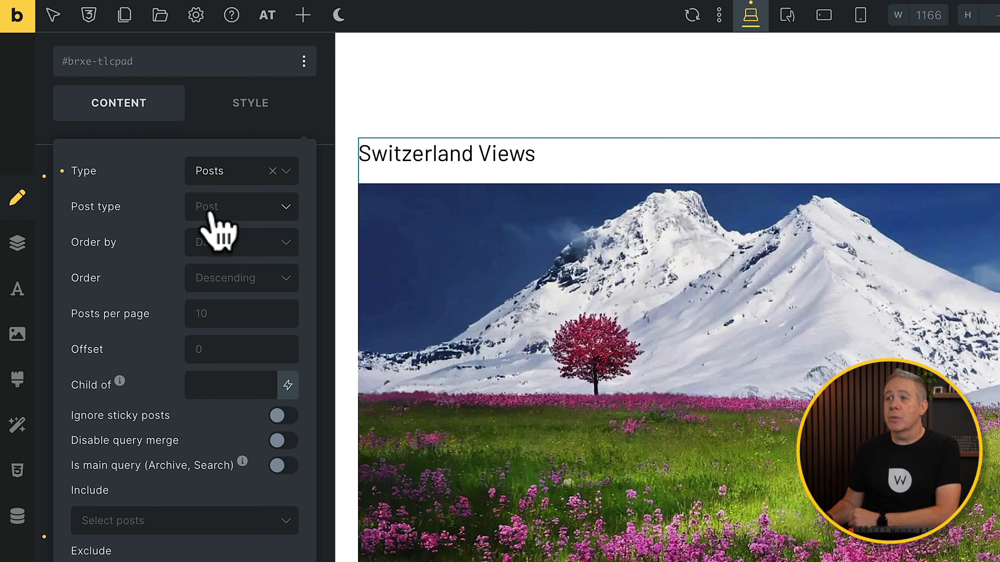
{"action": "left_click", "coordinate": [213, 210]}
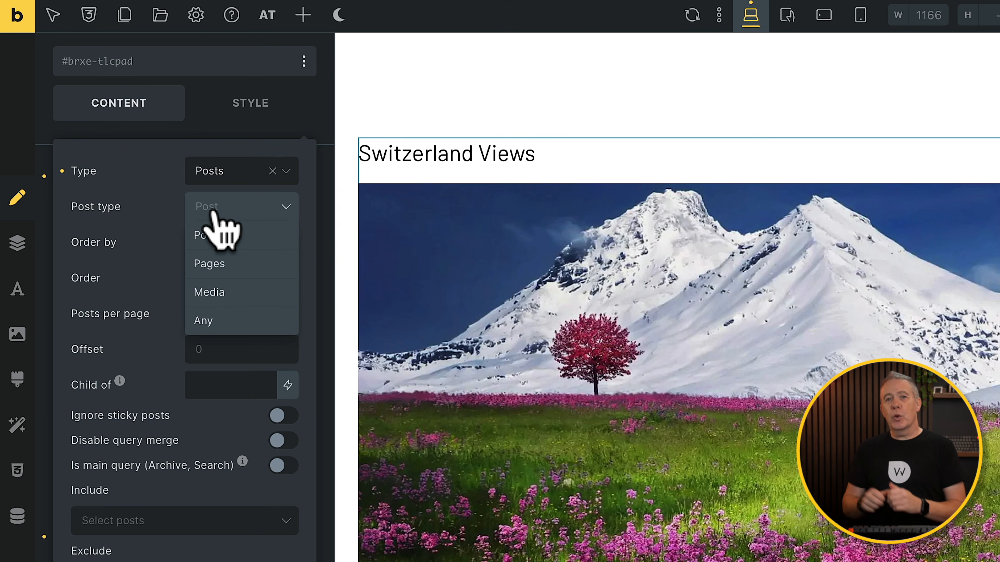
{"action": "left_click", "coordinate": [218, 232]}
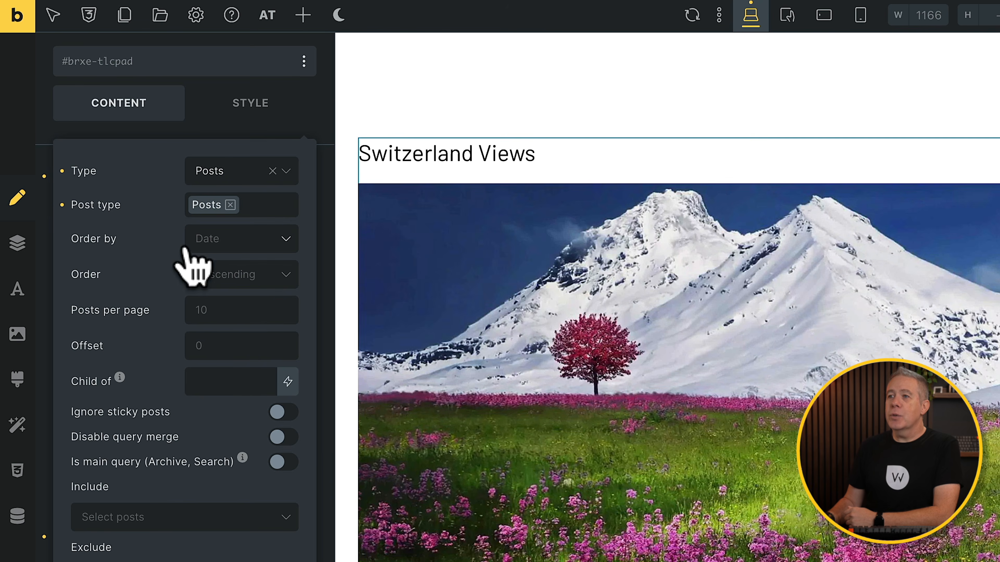
Step: Order the queried posts by Title in Ascending order and review the resulting list on the canvas
{"action": "left_click", "coordinate": [201, 244]}
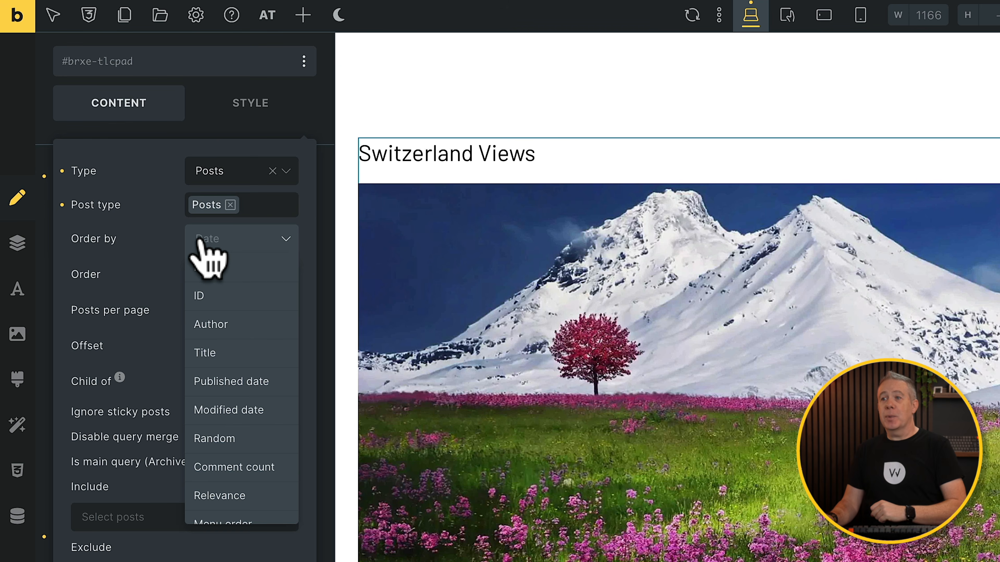
{"action": "left_click", "coordinate": [213, 354]}
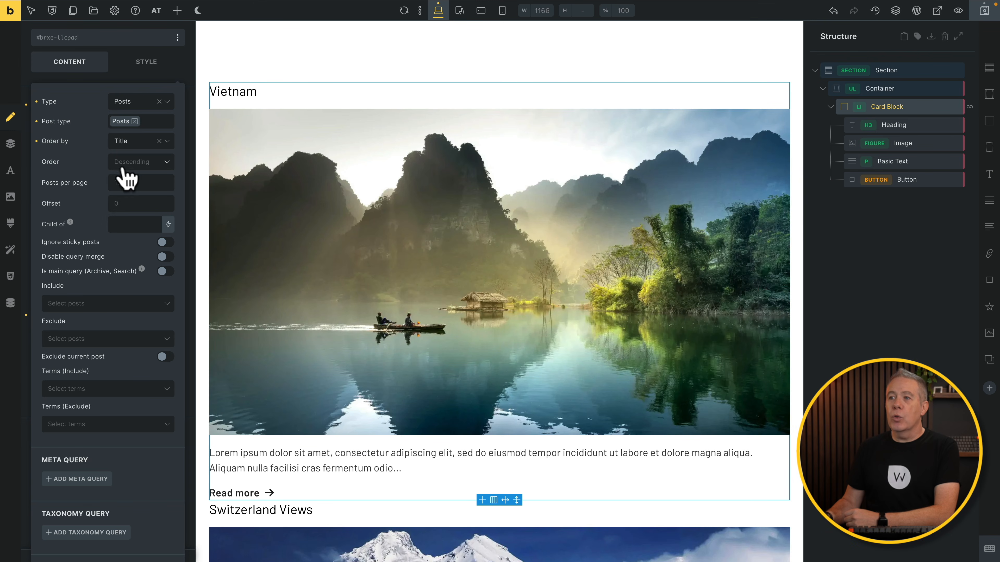
{"action": "left_click", "coordinate": [131, 165]}
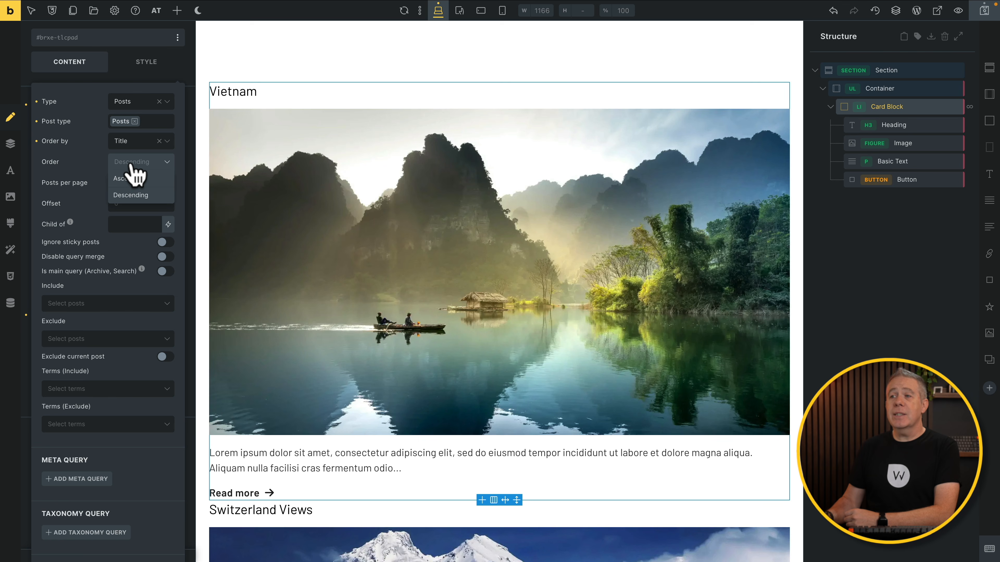
{"action": "left_click", "coordinate": [131, 178]}
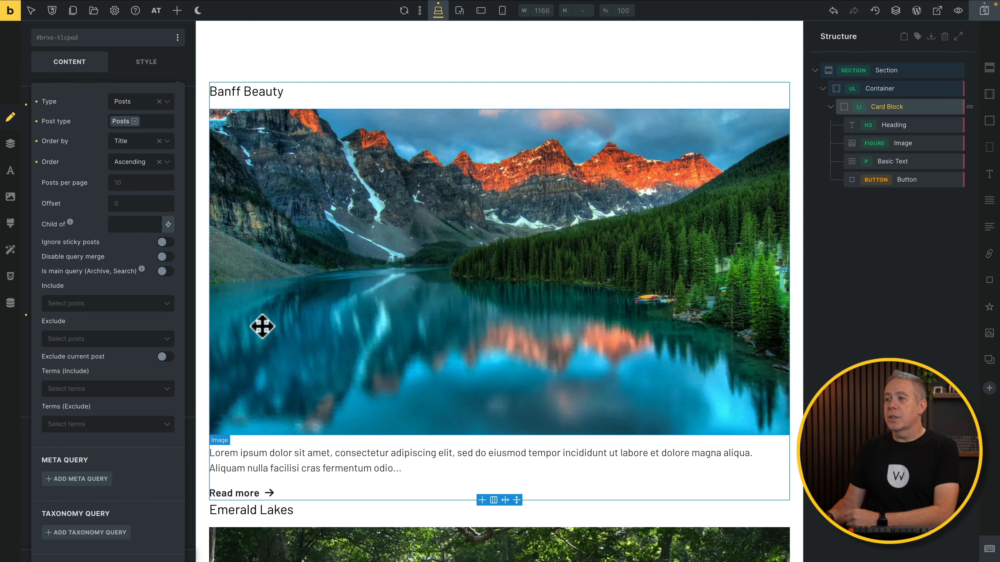
{"action": "scroll", "coordinate": [359, 319], "scroll_direction": "down", "scroll_amount": 10}
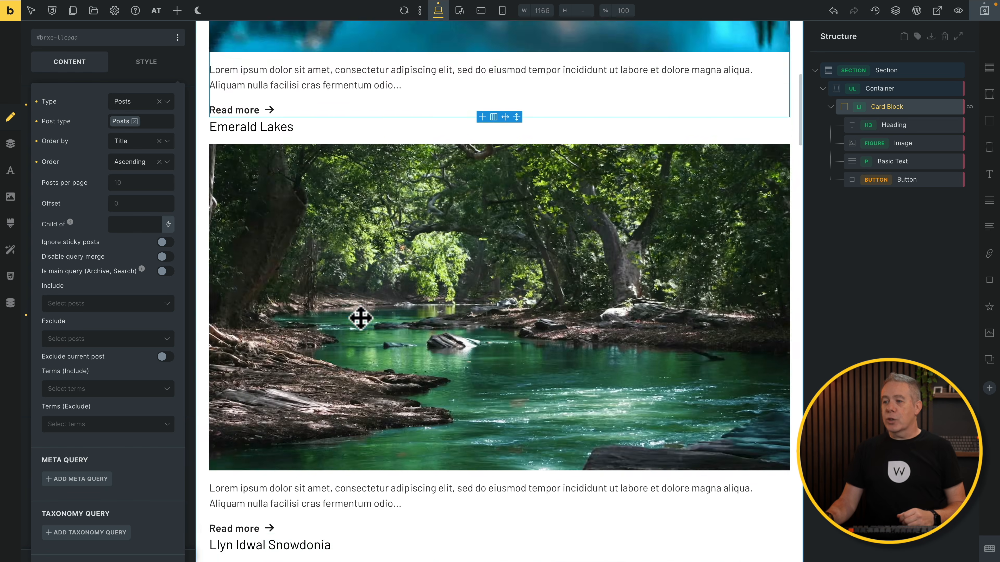
{"action": "scroll", "coordinate": [360, 318], "scroll_direction": "down", "scroll_amount": 15}
{"action": "scroll", "coordinate": [360, 319], "scroll_direction": "up", "scroll_amount": 12}
{"action": "scroll", "coordinate": [359, 318], "scroll_direction": "up", "scroll_amount": 10}
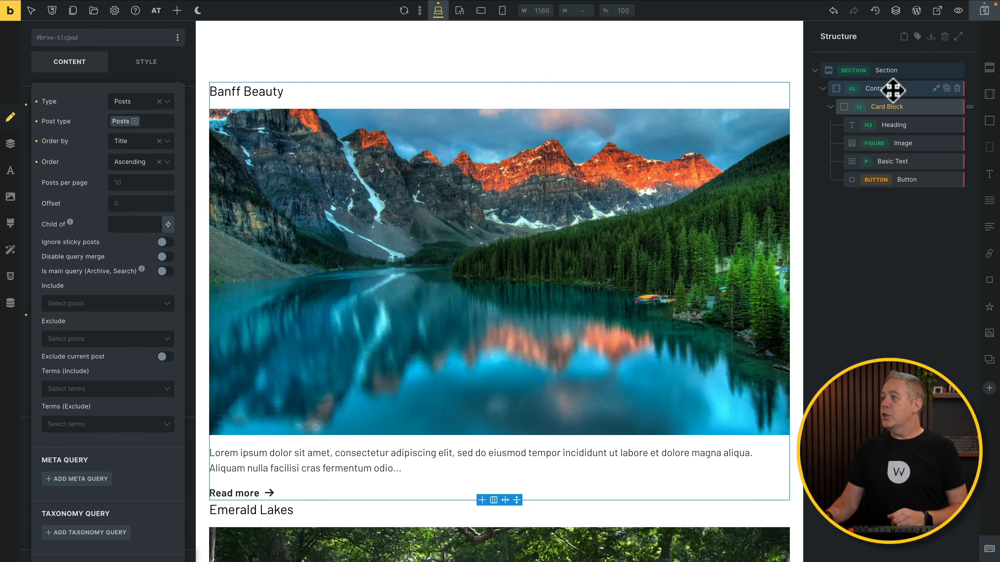
Step: Set the Container's display to grid with grid template columns of 1fr 1fr
{"action": "left_click", "coordinate": [892, 90]}
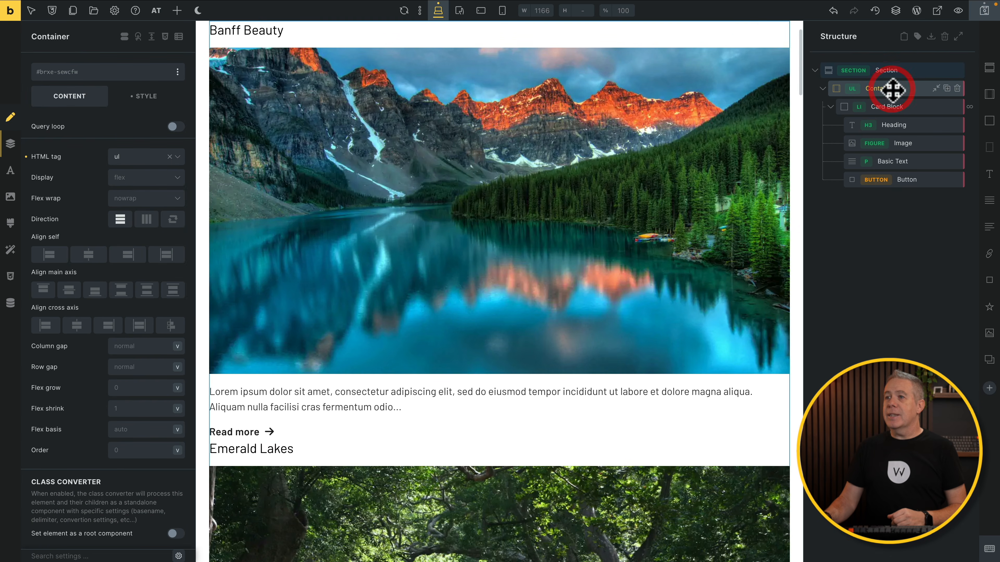
{"action": "left_click", "coordinate": [144, 179]}
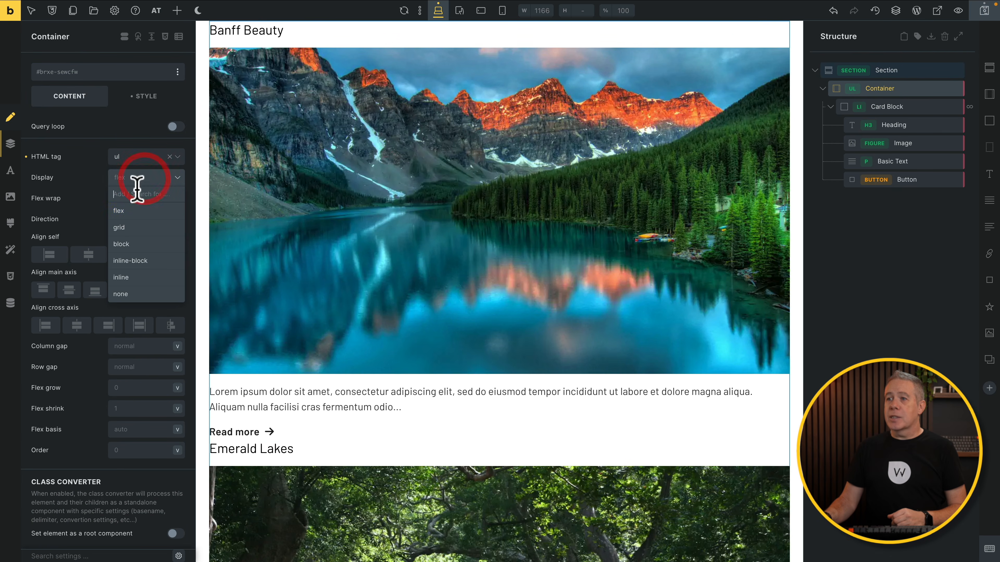
{"action": "left_click", "coordinate": [132, 227]}
{"action": "left_click", "coordinate": [56, 234]}
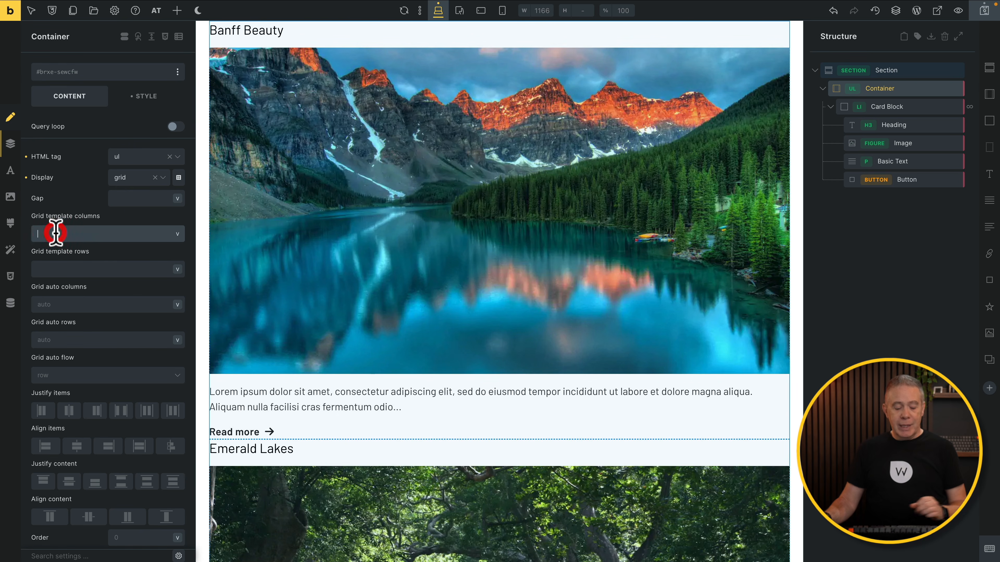
{"action": "type", "text": "1fr 1fr"}
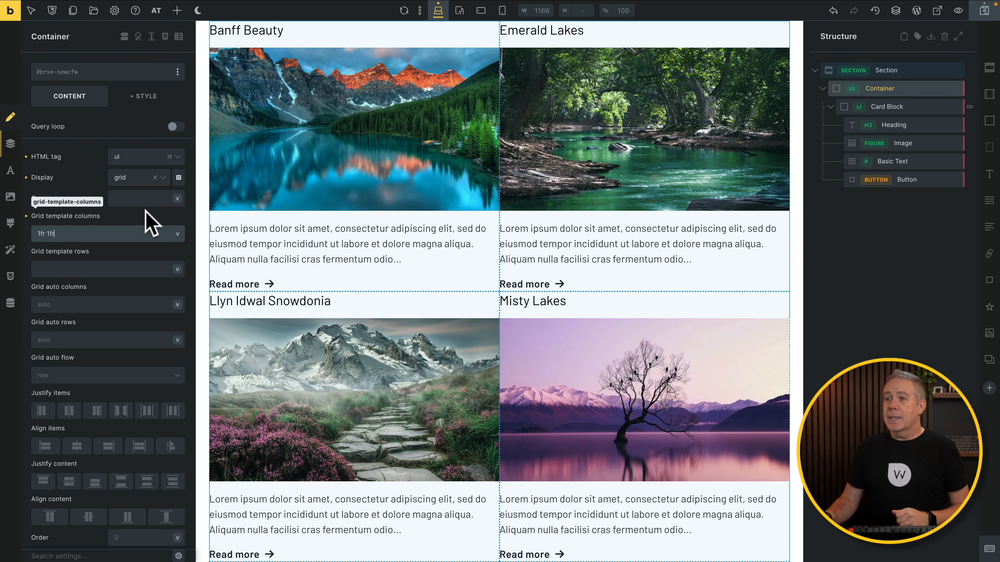
Step: Set the Container's grid gap to var(--space-m)
{"action": "left_click", "coordinate": [134, 199]}
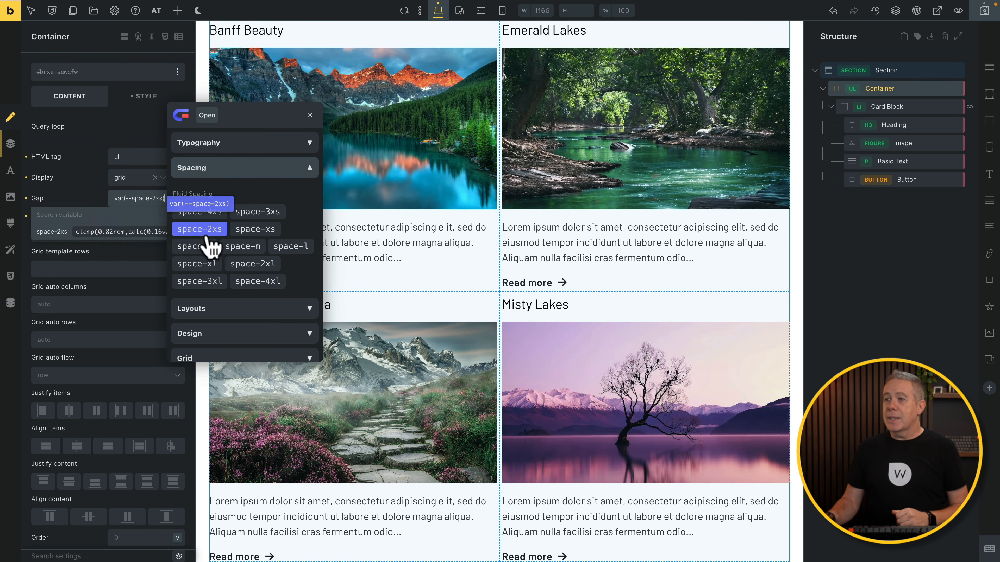
{"action": "left_click", "coordinate": [243, 246]}
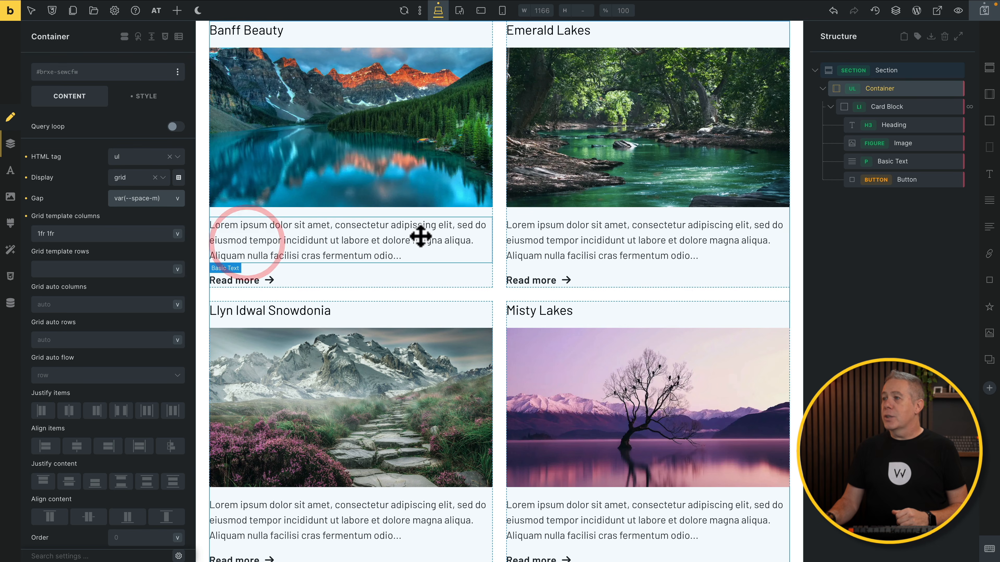
{"action": "scroll", "coordinate": [527, 268], "scroll_direction": "up", "scroll_amount": 2}
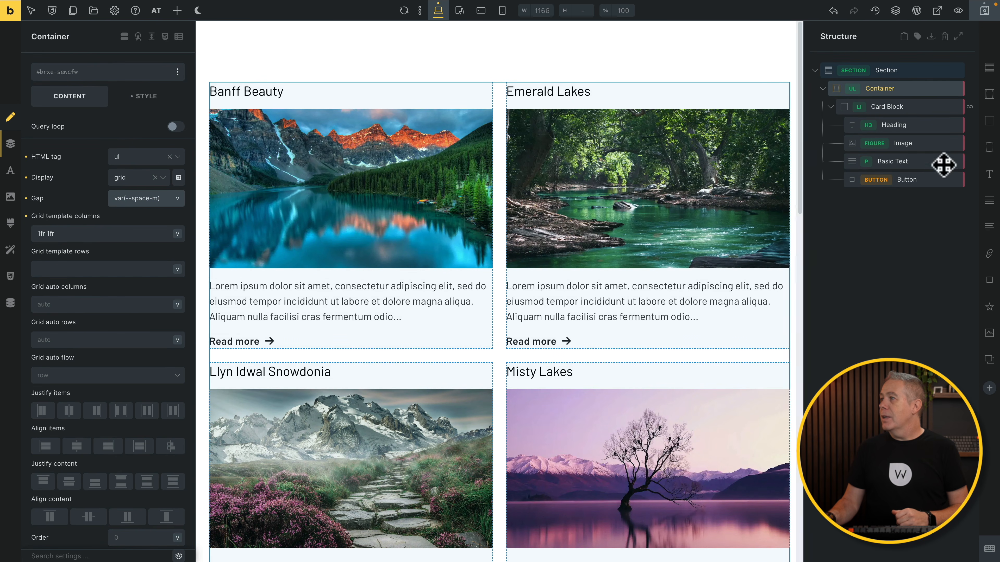
Step: Limit the Card Block's query to 6 posts per page and check the listed posts
{"action": "left_click", "coordinate": [915, 107]}
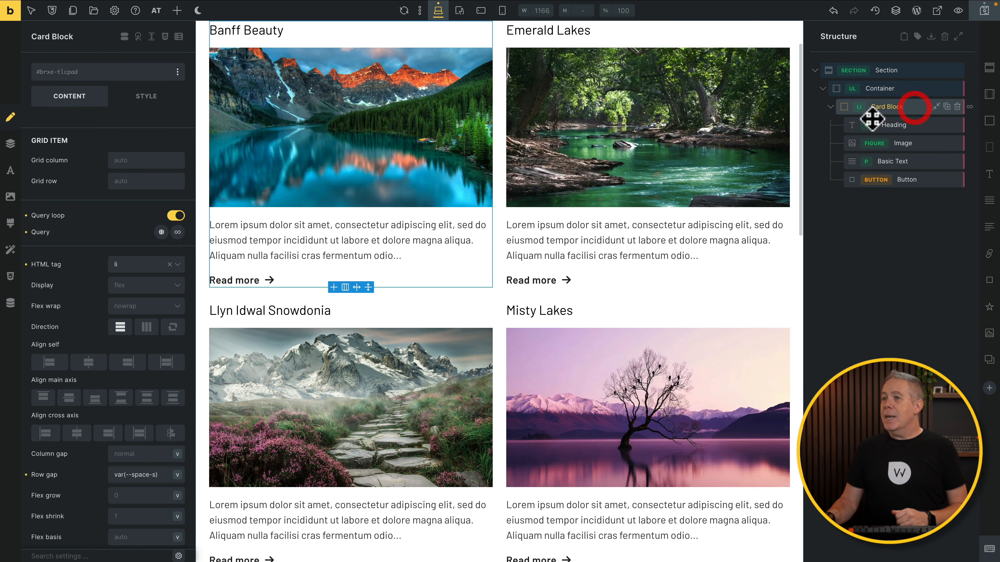
{"action": "left_click", "coordinate": [179, 232]}
{"action": "scroll", "coordinate": [181, 232], "scroll_direction": "down", "scroll_amount": 3}
{"action": "scroll", "coordinate": [187, 244], "scroll_direction": "down", "scroll_amount": 2}
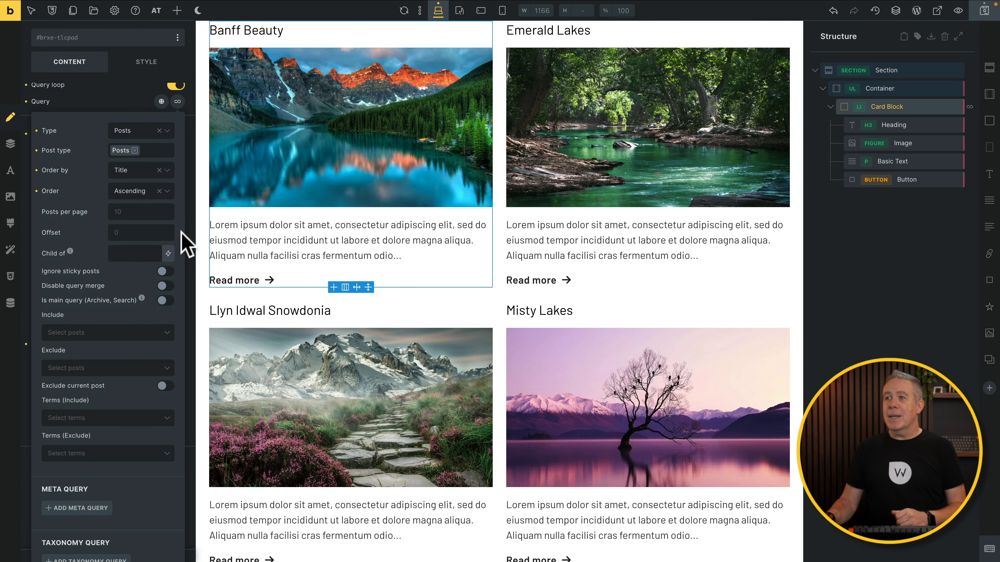
{"action": "scroll", "coordinate": [187, 244], "scroll_direction": "down", "scroll_amount": 1}
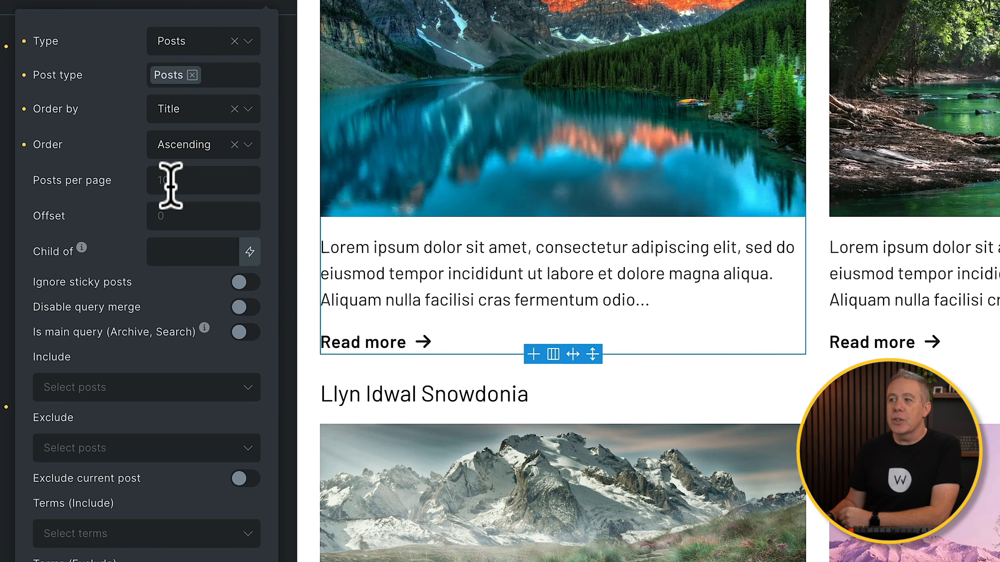
{"action": "scroll", "coordinate": [564, 444], "scroll_direction": "down", "scroll_amount": 10}
{"action": "scroll", "coordinate": [564, 447], "scroll_direction": "down", "scroll_amount": 10}
{"action": "scroll", "coordinate": [564, 447], "scroll_direction": "up", "scroll_amount": 12}
{"action": "scroll", "coordinate": [565, 446], "scroll_direction": "up", "scroll_amount": 10}
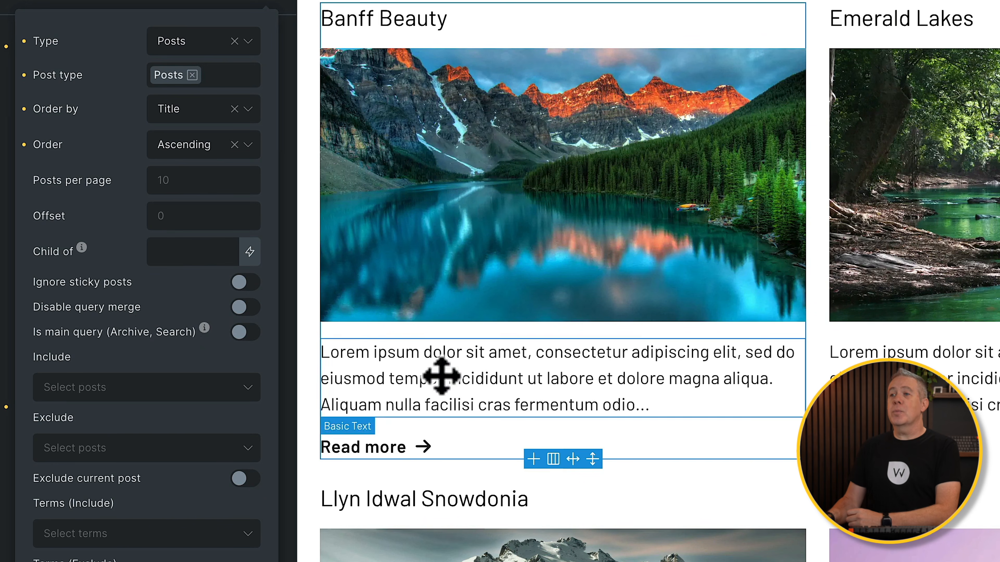
{"action": "left_click", "coordinate": [205, 184]}
{"action": "type", "text": "6"}
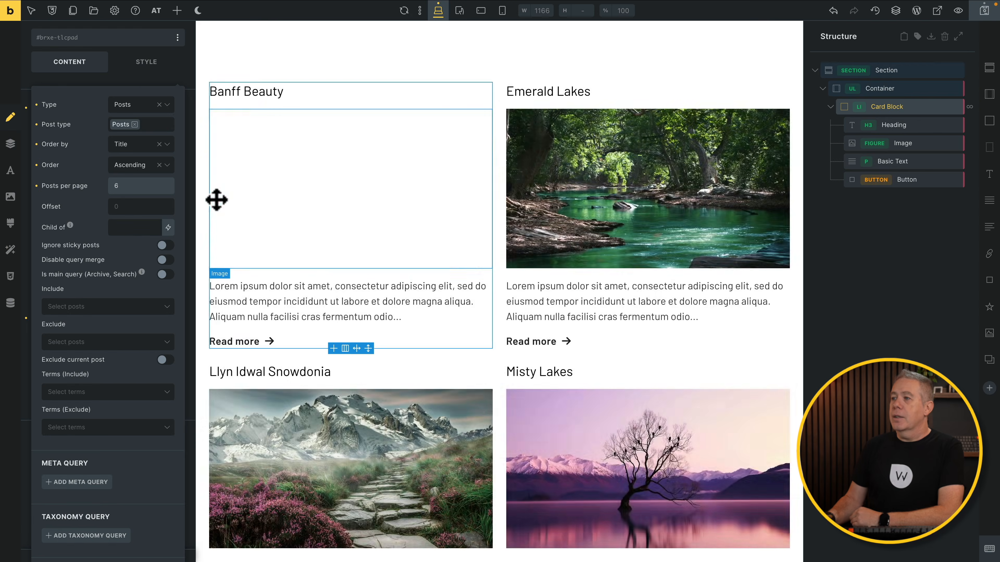
{"action": "scroll", "coordinate": [294, 201], "scroll_direction": "down", "scroll_amount": 5}
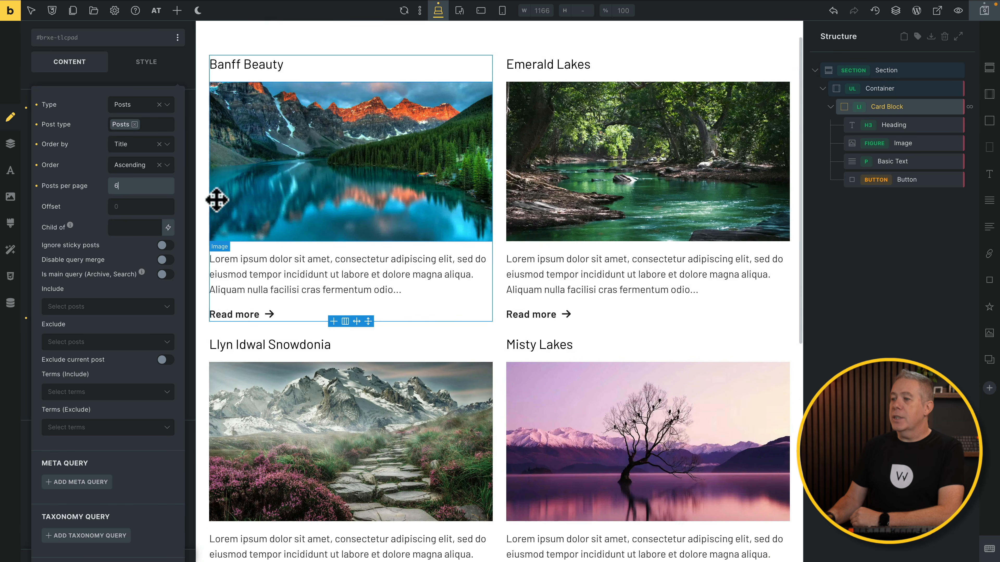
{"action": "scroll", "coordinate": [216, 200], "scroll_direction": "down", "scroll_amount": 4}
{"action": "scroll", "coordinate": [216, 200], "scroll_direction": "up", "scroll_amount": 9}
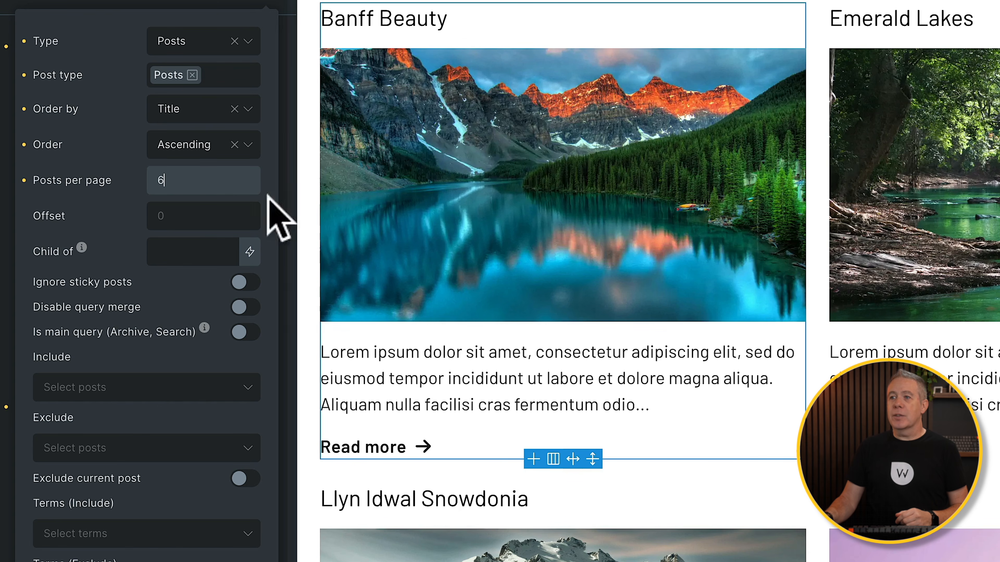
Step: Try query offsets of 1 and 3 on the Card Block, and clear the offset again
{"action": "left_click", "coordinate": [179, 217]}
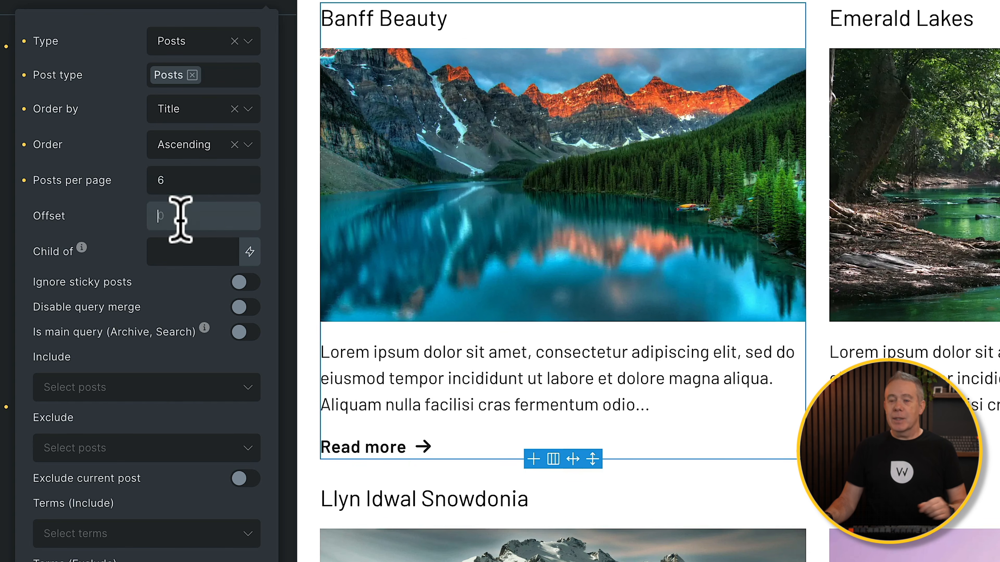
{"action": "type", "text": "1"}
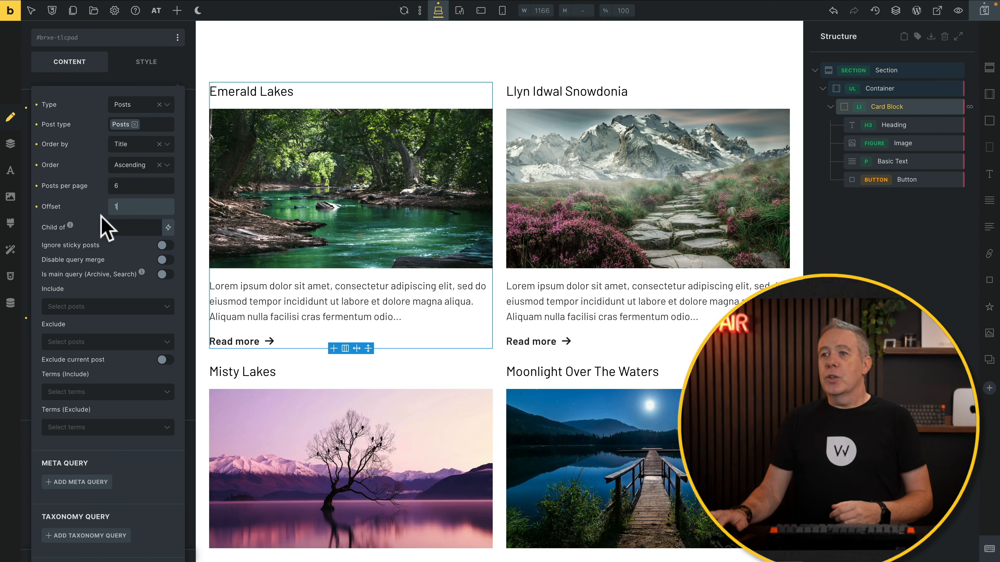
{"action": "double_click", "coordinate": [109, 206]}
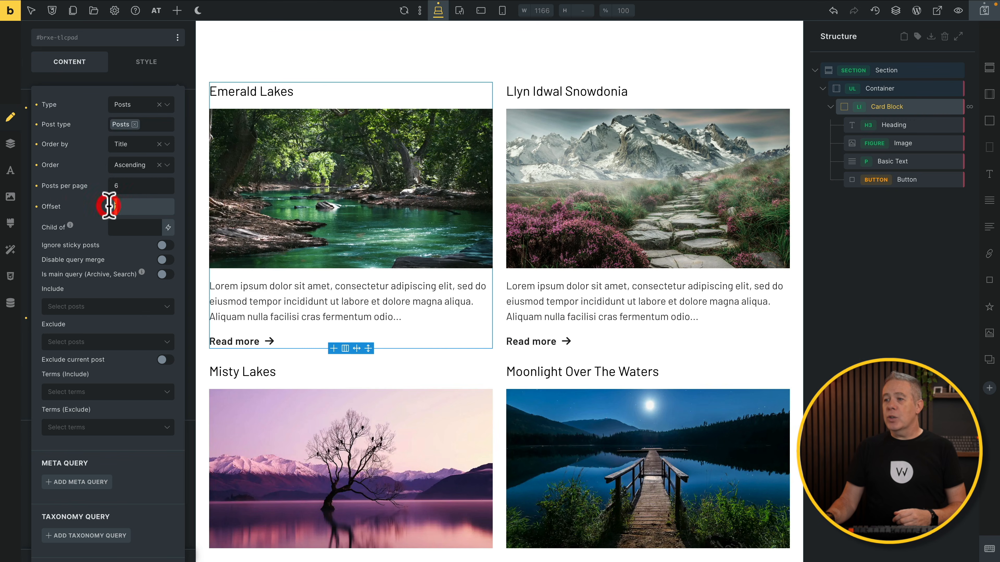
{"action": "type", "text": "3"}
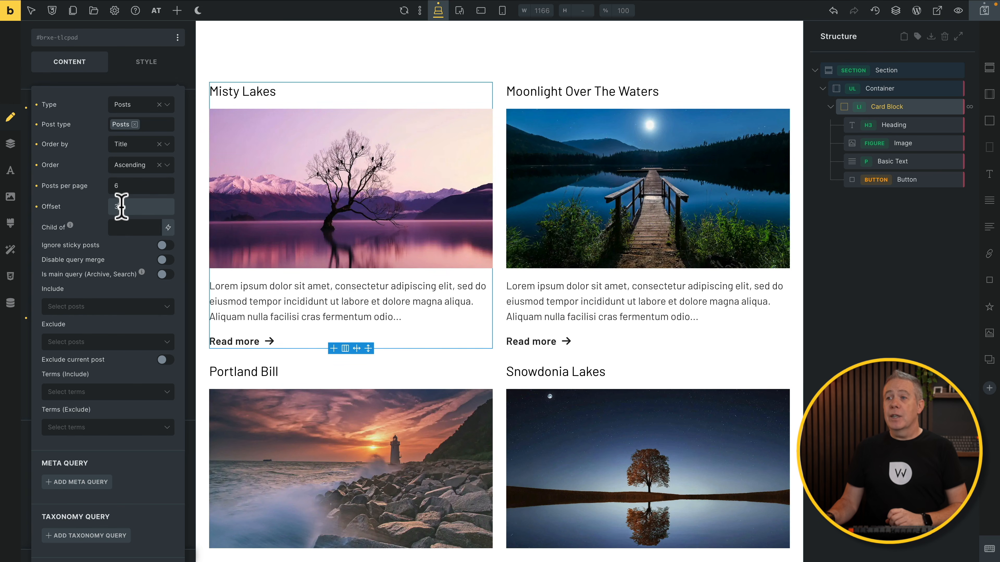
{"action": "double_click", "coordinate": [110, 206]}
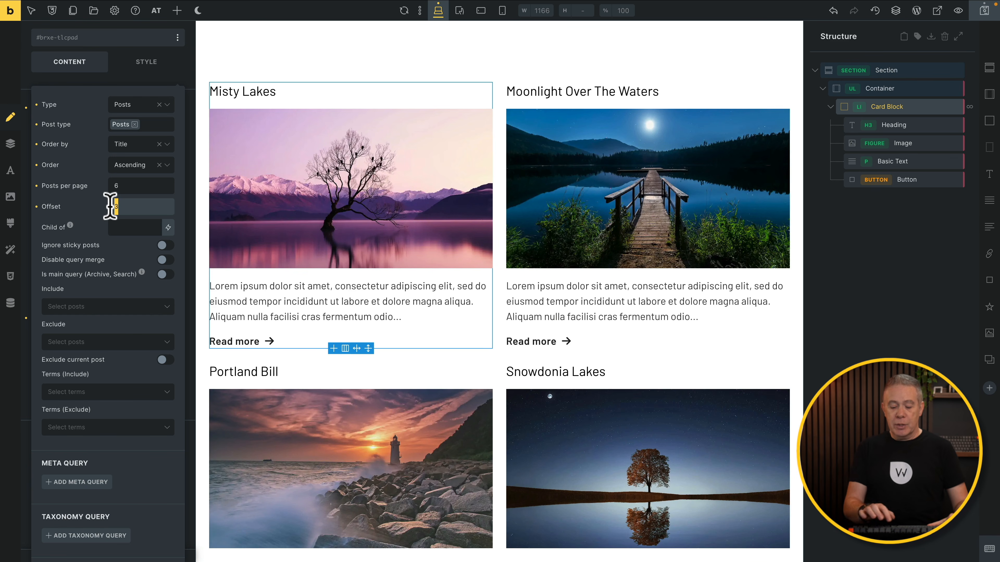
{"action": "key", "text": "BackSpace"}
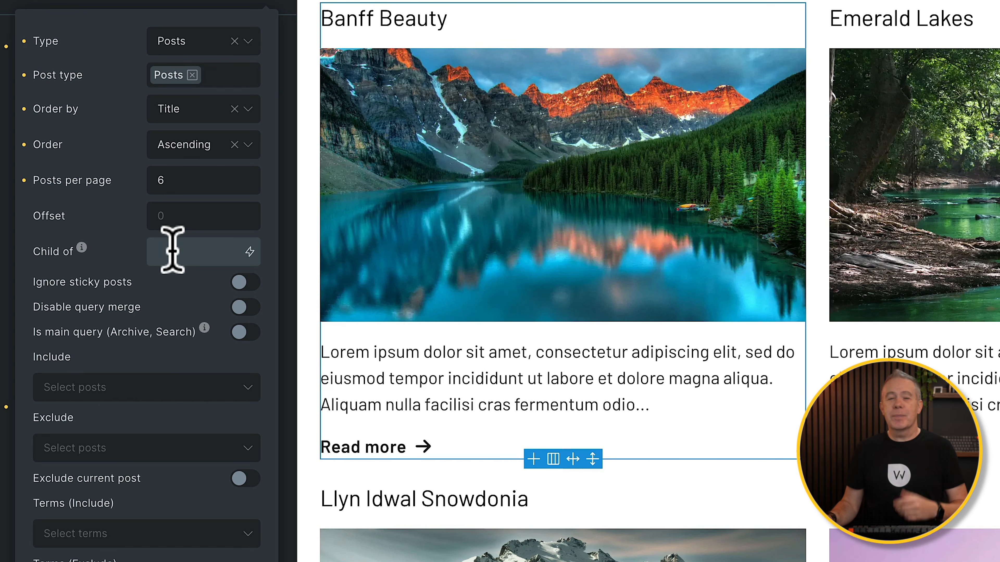
Step: Try the Ignore sticky posts option on the Card Block's query and switch it off again
{"action": "left_click", "coordinate": [172, 250]}
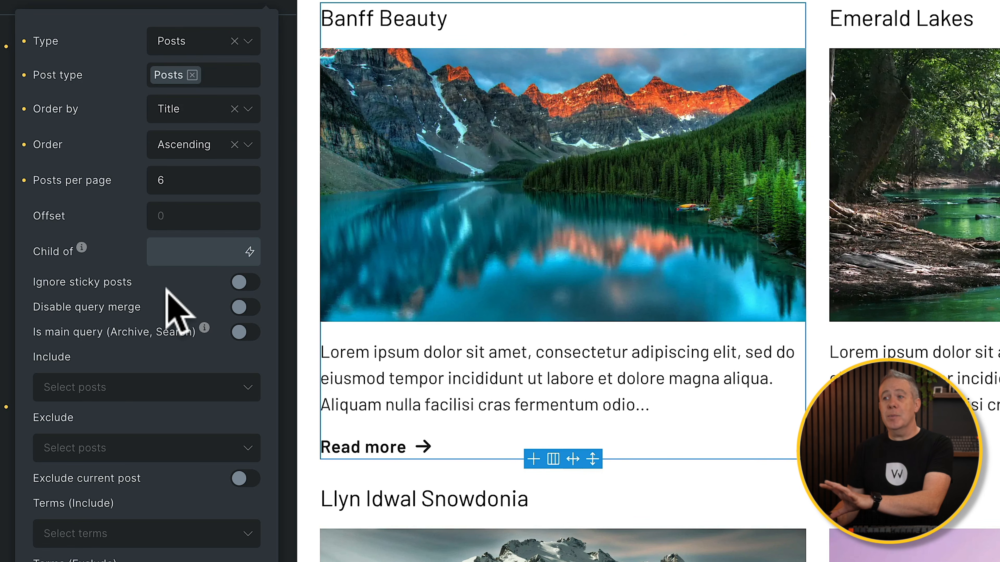
{"action": "left_click", "coordinate": [243, 282]}
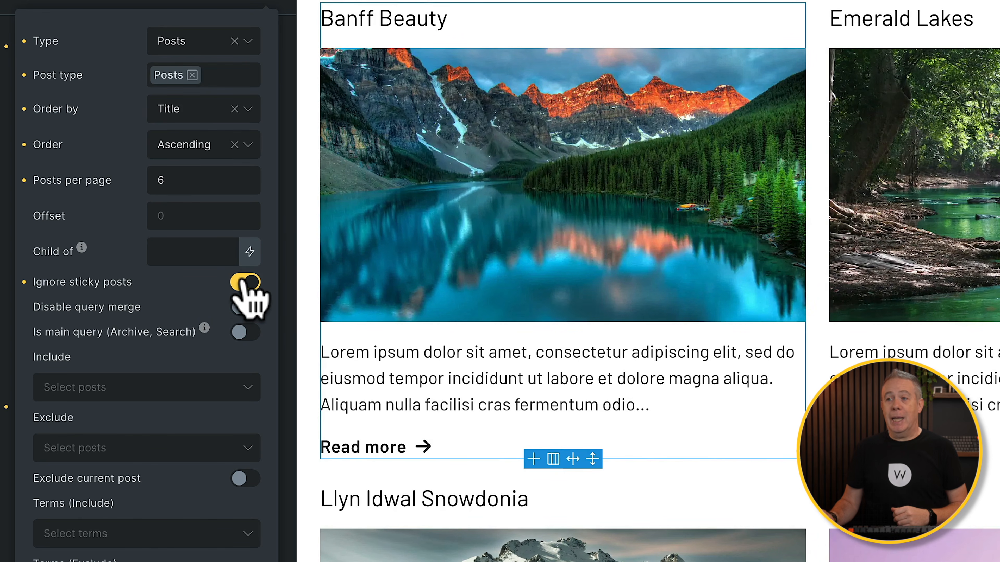
{"action": "left_click", "coordinate": [243, 282]}
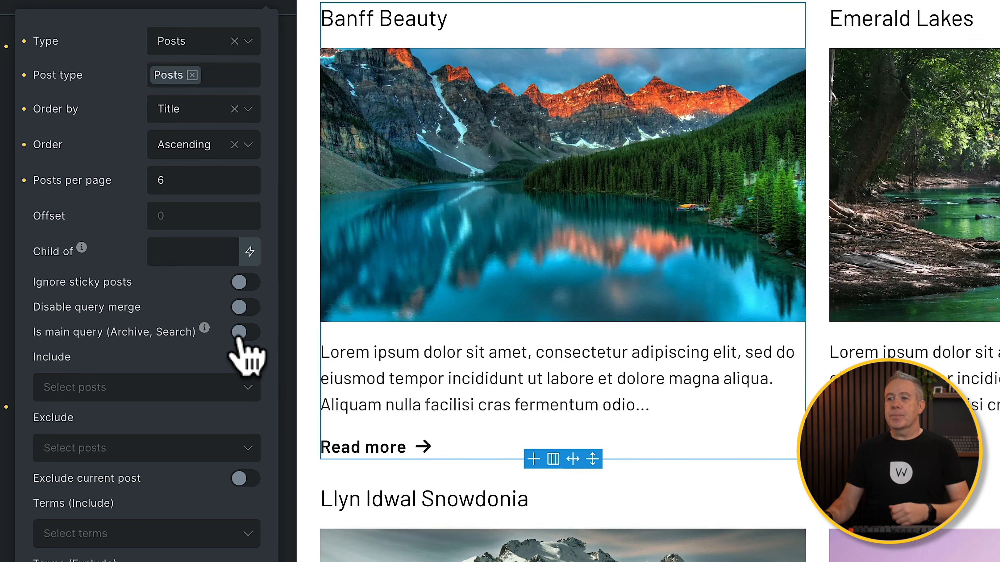
Step: Try including only Emerald Lakes, Misty Lakes and Summer Views Across The Wine Valley Region in the query, and clear the included posts
{"action": "scroll", "coordinate": [111, 325], "scroll_direction": "down", "scroll_amount": 2}
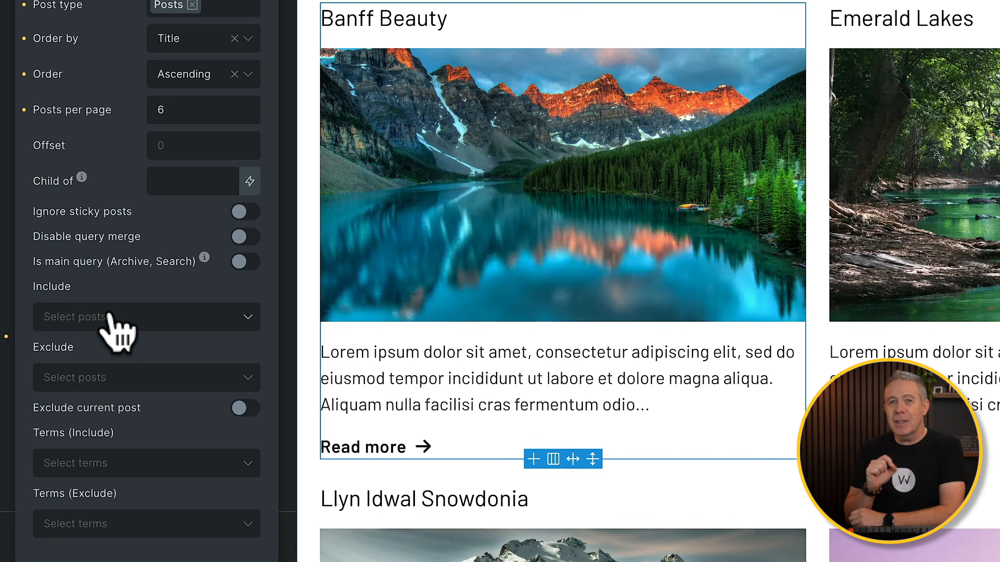
{"action": "left_click", "coordinate": [135, 321]}
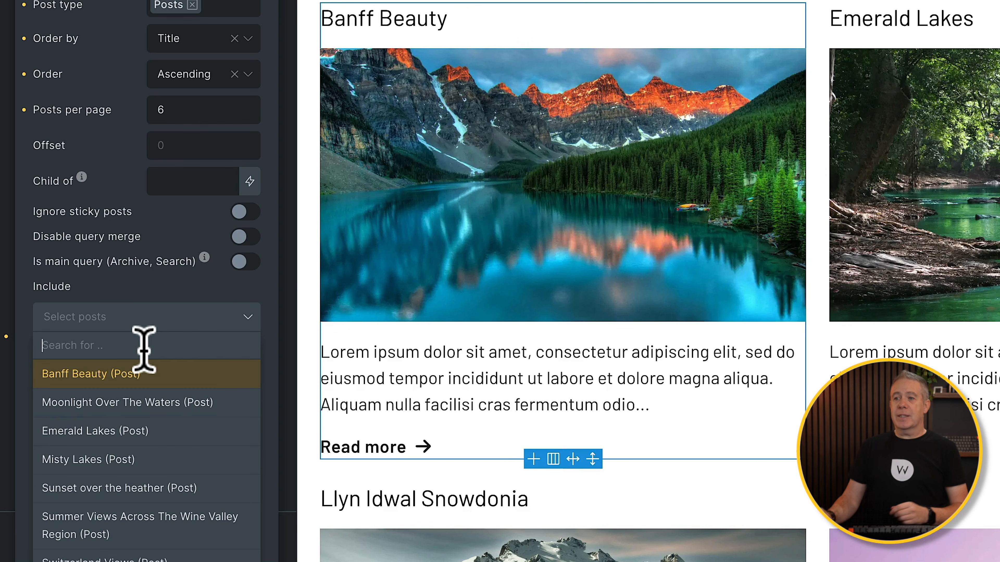
{"action": "type", "text": "eme"}
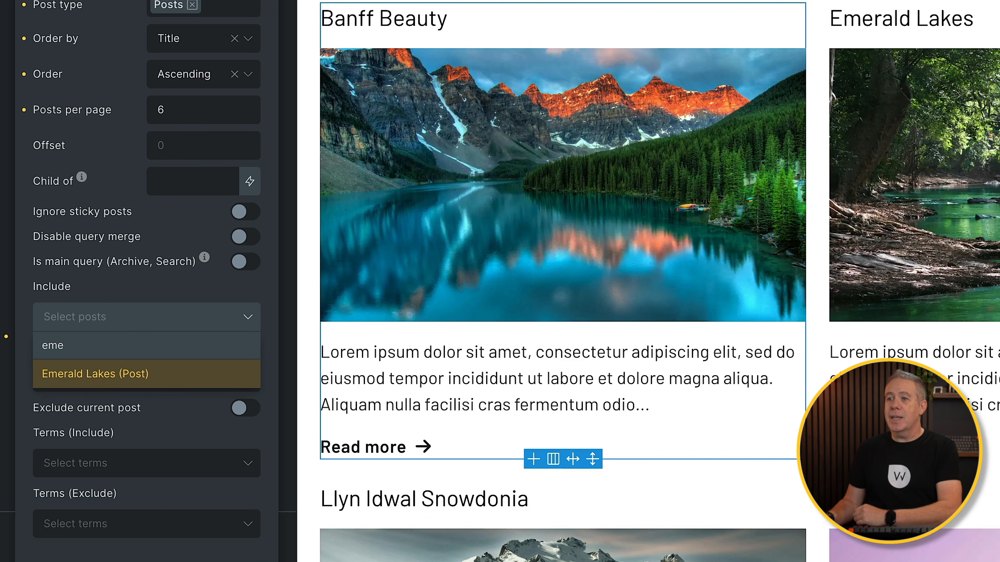
{"action": "left_click", "coordinate": [139, 377]}
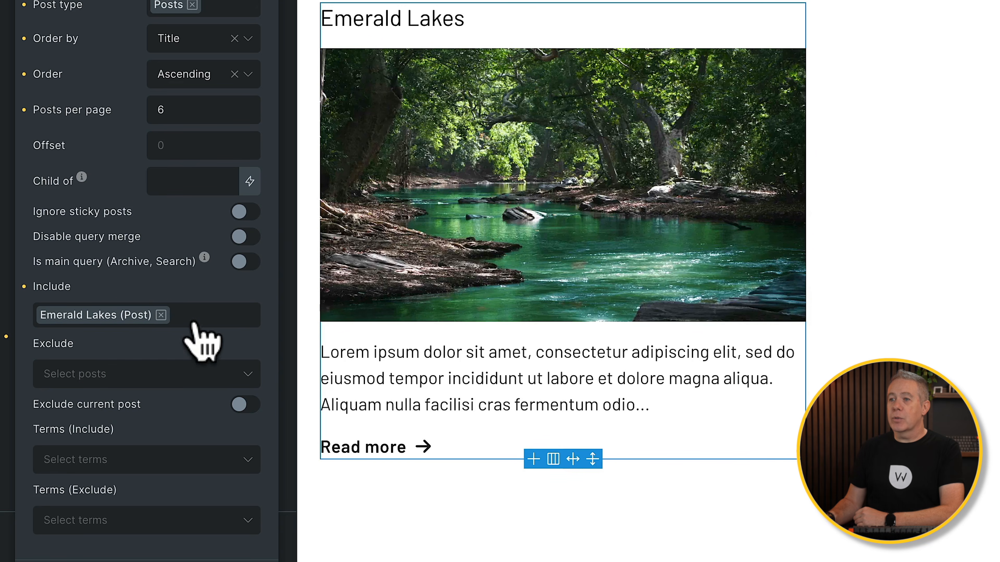
{"action": "left_click", "coordinate": [194, 319]}
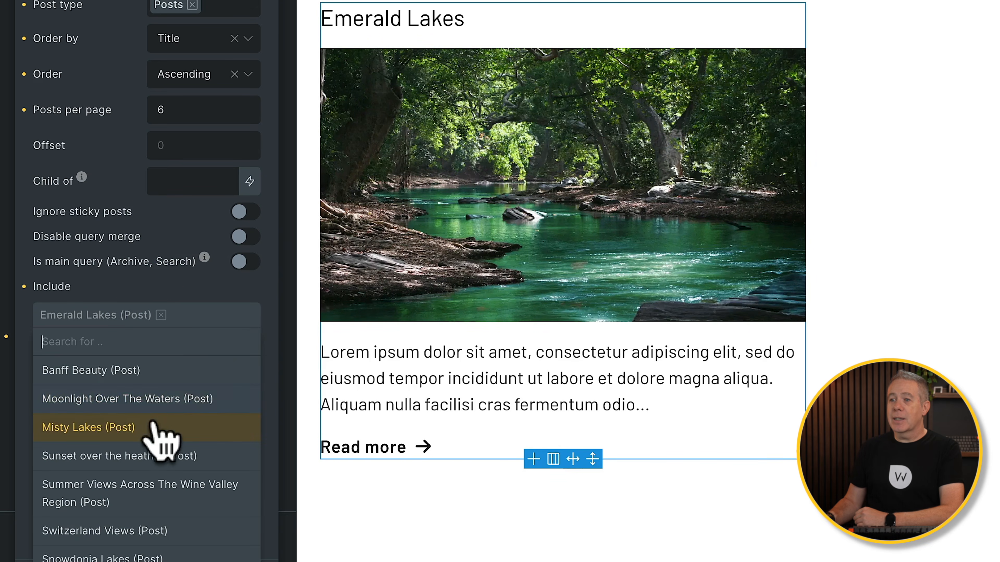
{"action": "left_click", "coordinate": [160, 428]}
{"action": "left_click", "coordinate": [195, 342]}
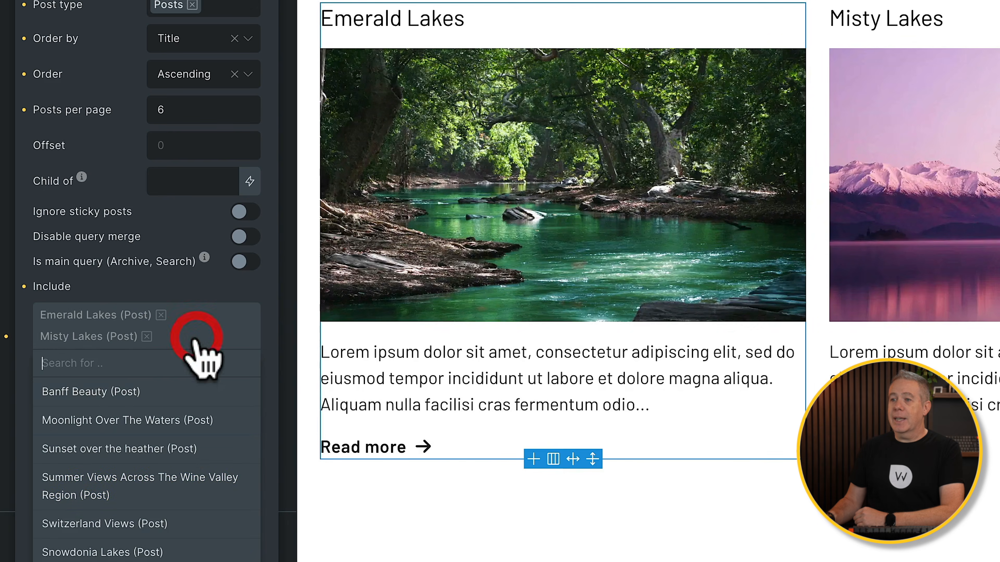
{"action": "left_click", "coordinate": [160, 474]}
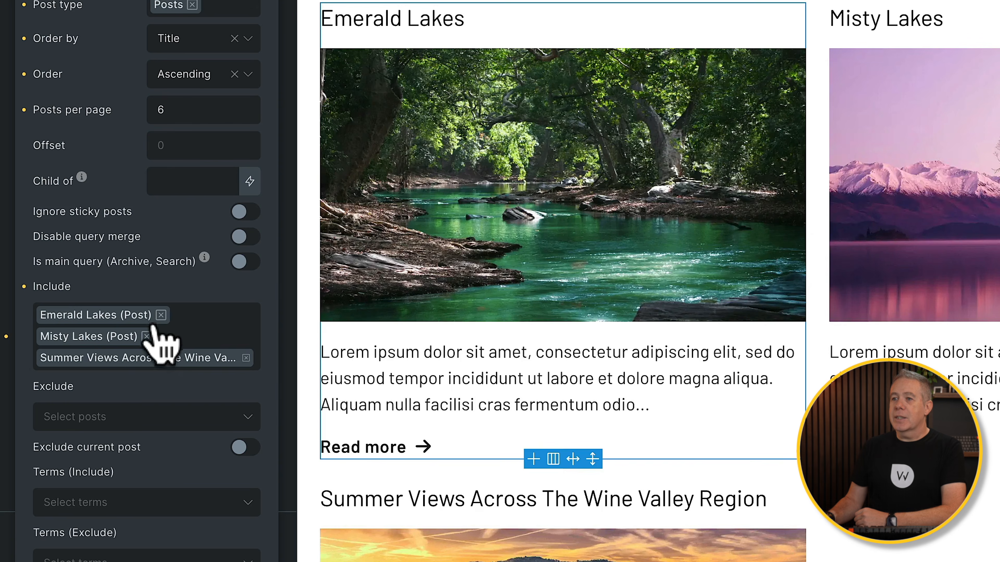
{"action": "left_click", "coordinate": [24, 286]}
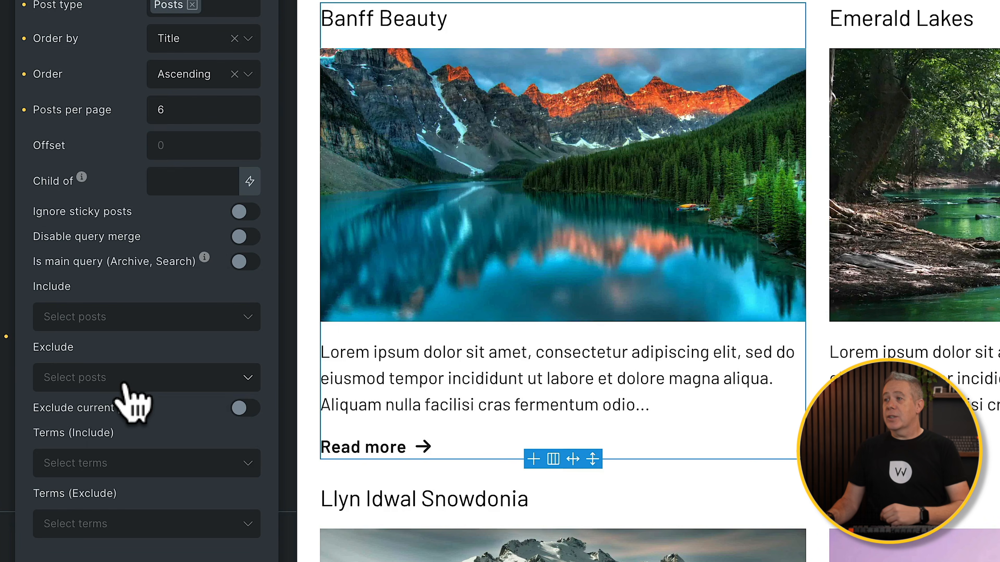
Step: Try excluding Emerald Lakes, Snowdonia Lakes and the current post from the query, and reset these exclusions
{"action": "left_click", "coordinate": [125, 384]}
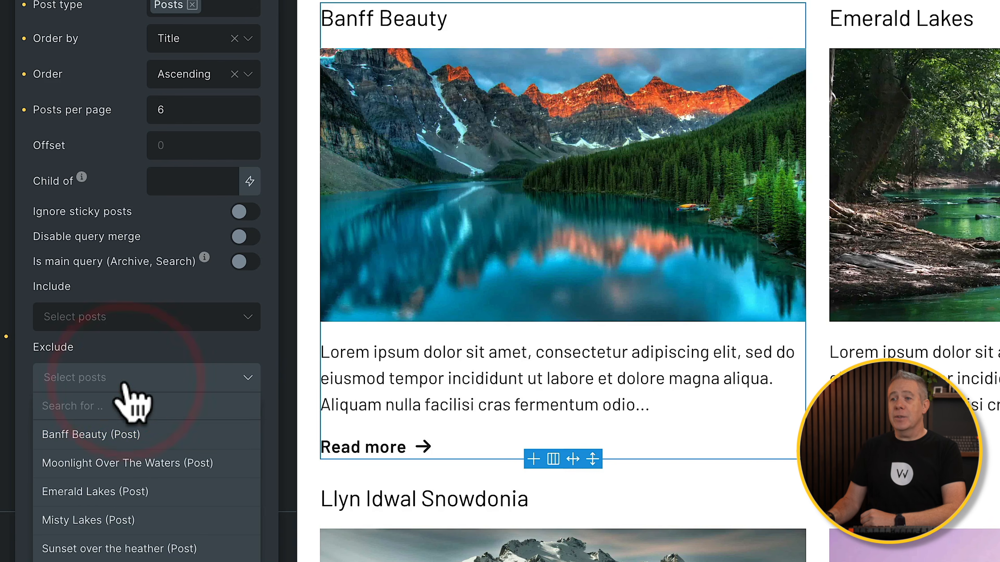
{"action": "left_click", "coordinate": [118, 492]}
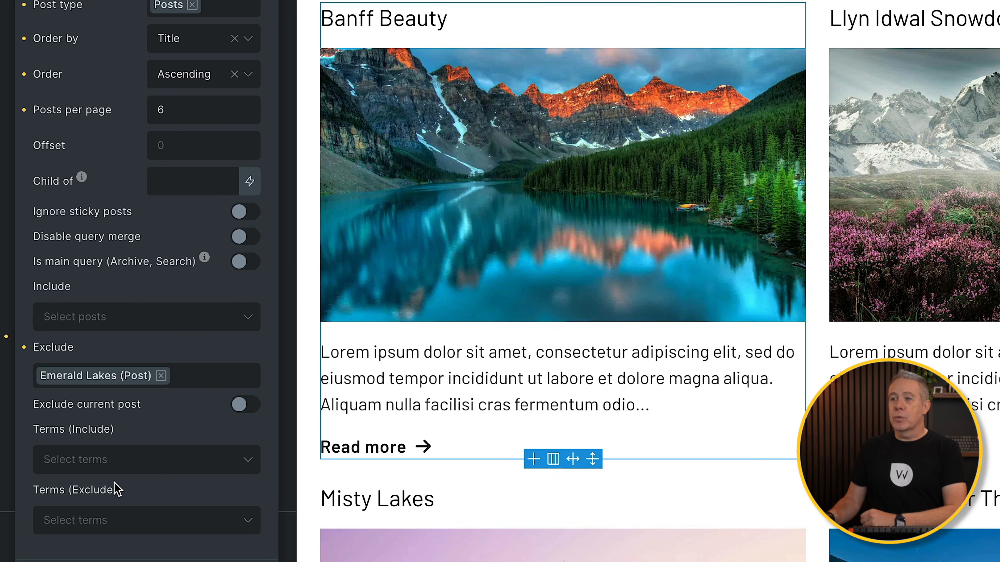
{"action": "left_click", "coordinate": [198, 382]}
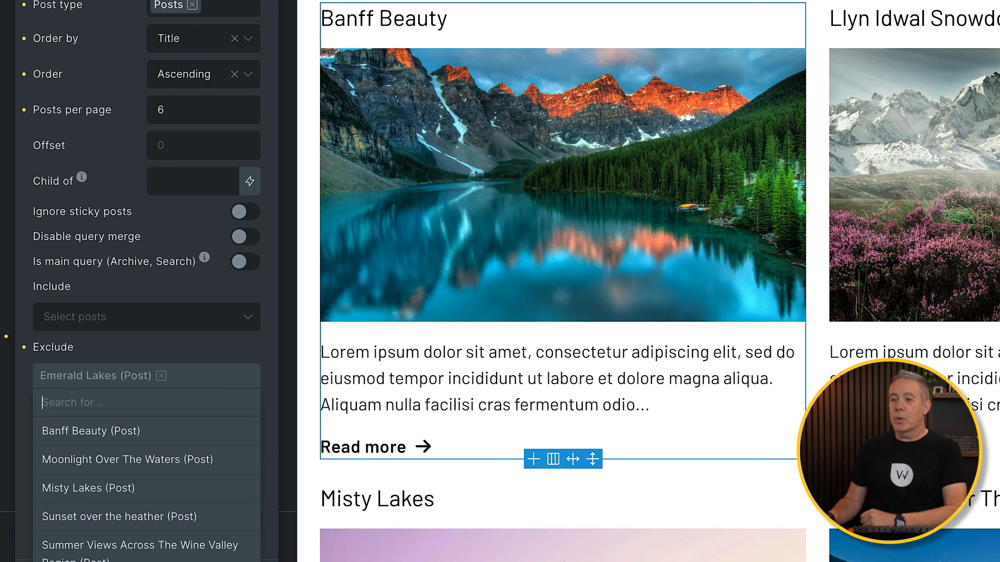
{"action": "left_click", "coordinate": [119, 561]}
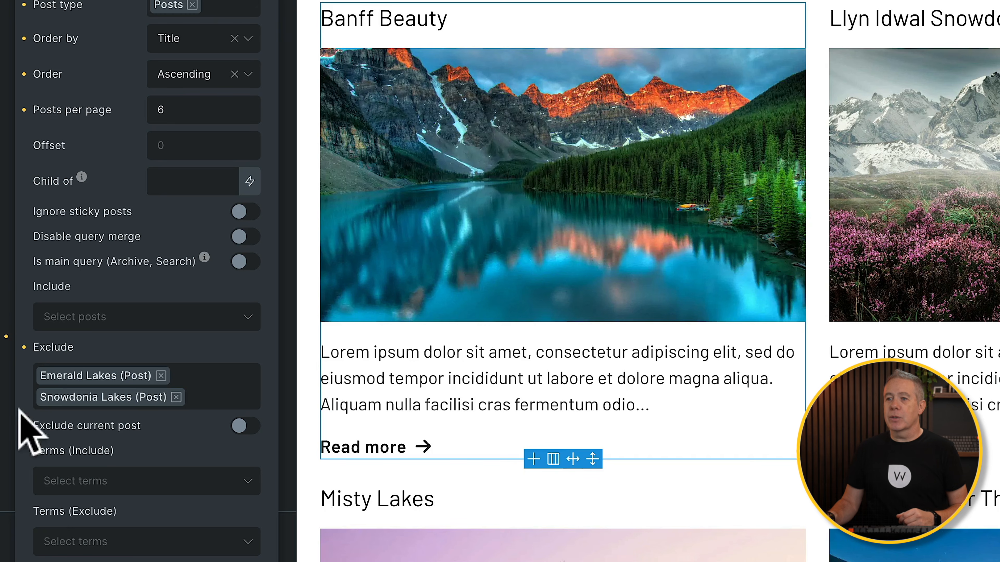
{"action": "left_click", "coordinate": [24, 347]}
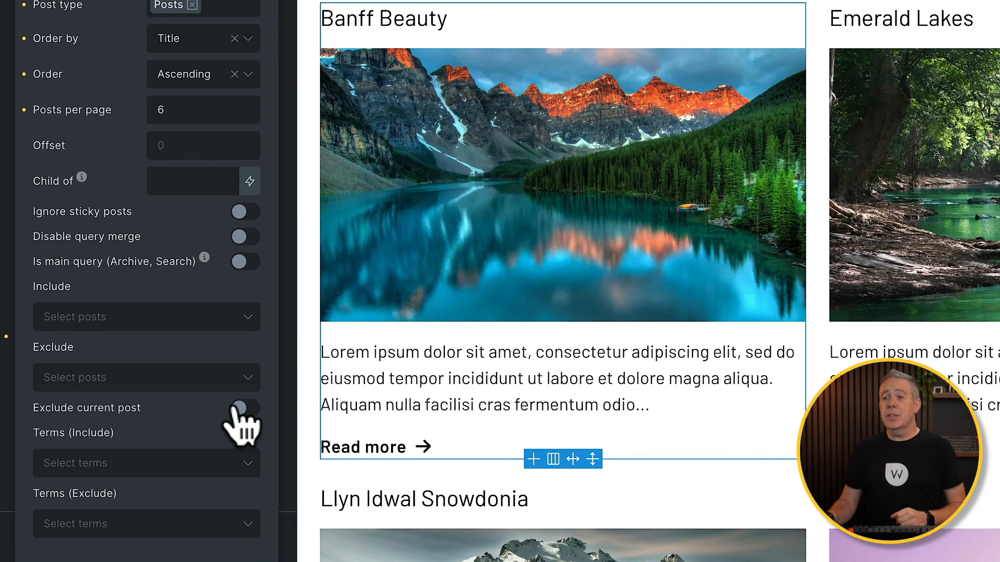
{"action": "left_click", "coordinate": [245, 408]}
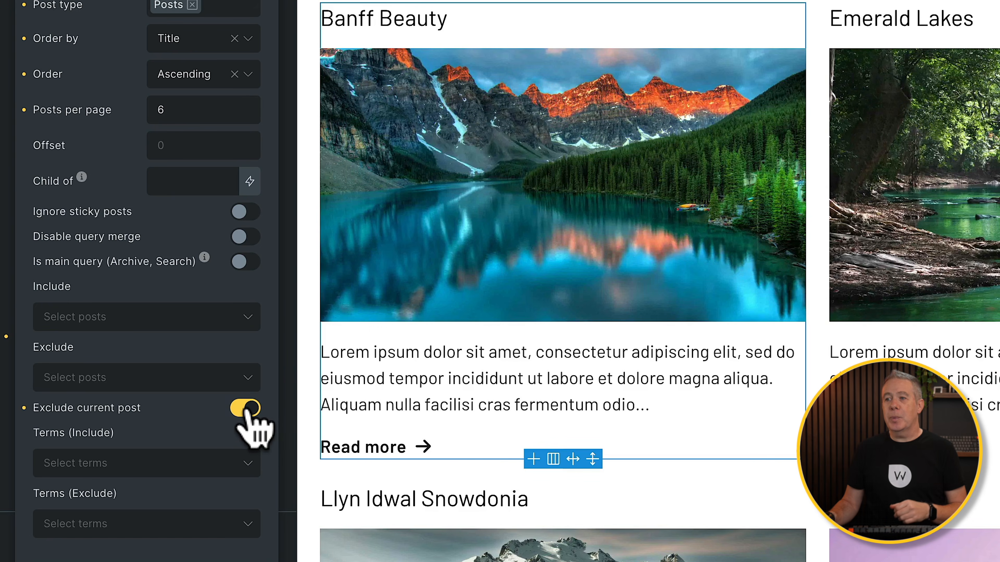
{"action": "left_click", "coordinate": [243, 408]}
Step: Try limiting the query to the Landscapes category through the included terms and review the listed posts
{"action": "scroll", "coordinate": [130, 461], "scroll_direction": "down", "scroll_amount": 3}
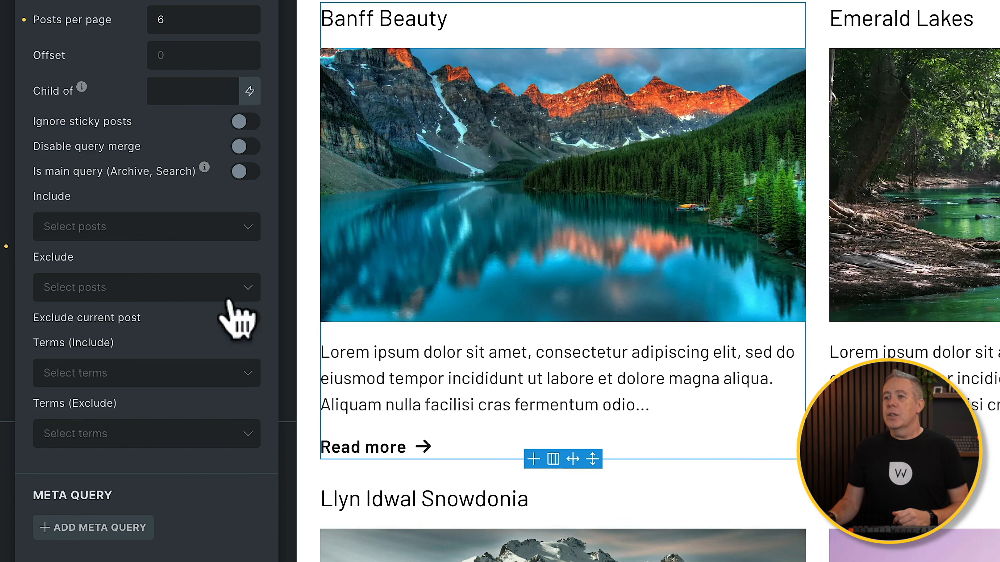
{"action": "left_click", "coordinate": [229, 374]}
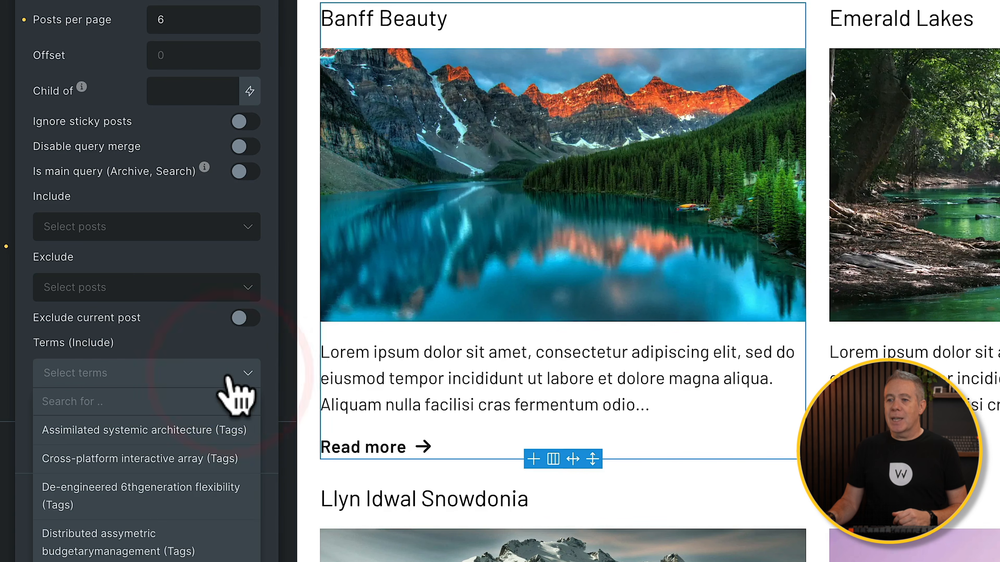
{"action": "scroll", "coordinate": [209, 549], "scroll_direction": "down", "scroll_amount": 4}
{"action": "scroll", "coordinate": [204, 555], "scroll_direction": "down", "scroll_amount": 8}
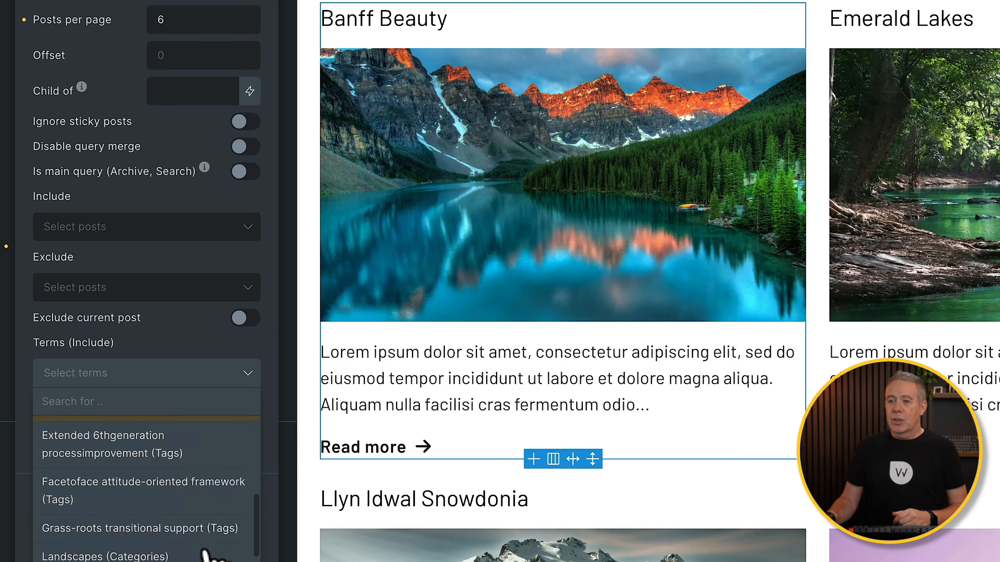
{"action": "scroll", "coordinate": [207, 555], "scroll_direction": "up", "scroll_amount": 5}
{"action": "scroll", "coordinate": [207, 556], "scroll_direction": "up", "scroll_amount": 1}
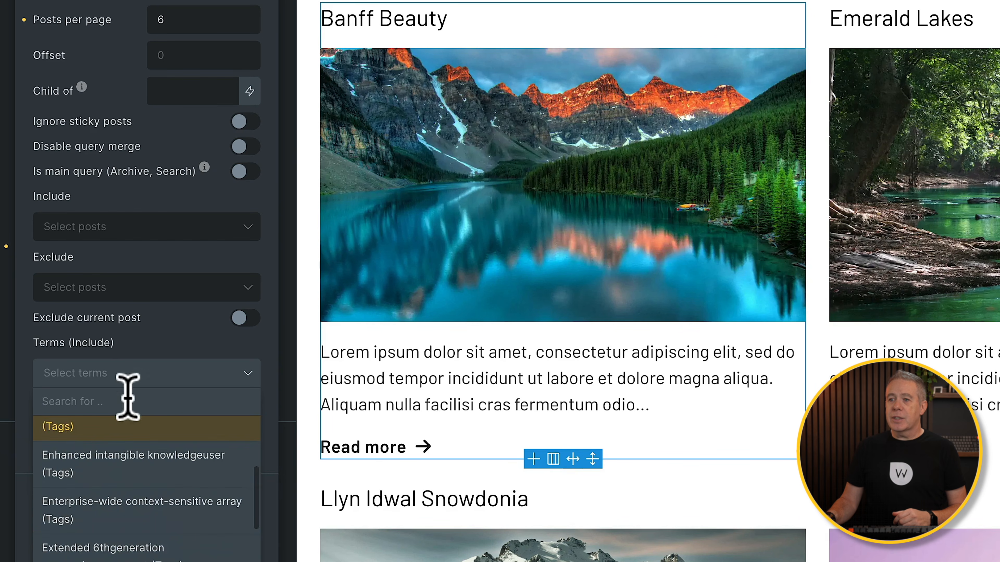
{"action": "left_click", "coordinate": [133, 402]}
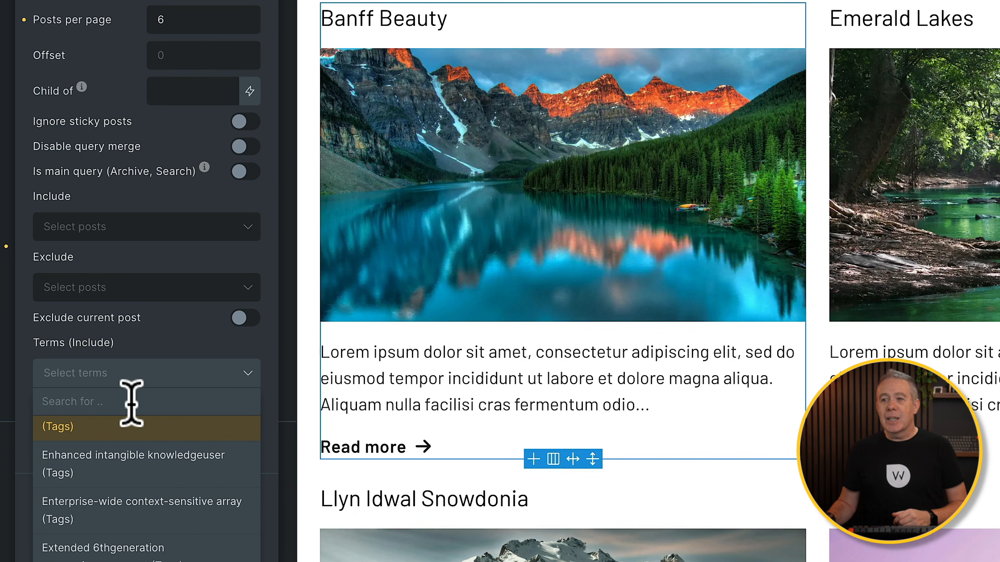
{"action": "left_click", "coordinate": [132, 402]}
{"action": "type", "text": "land"}
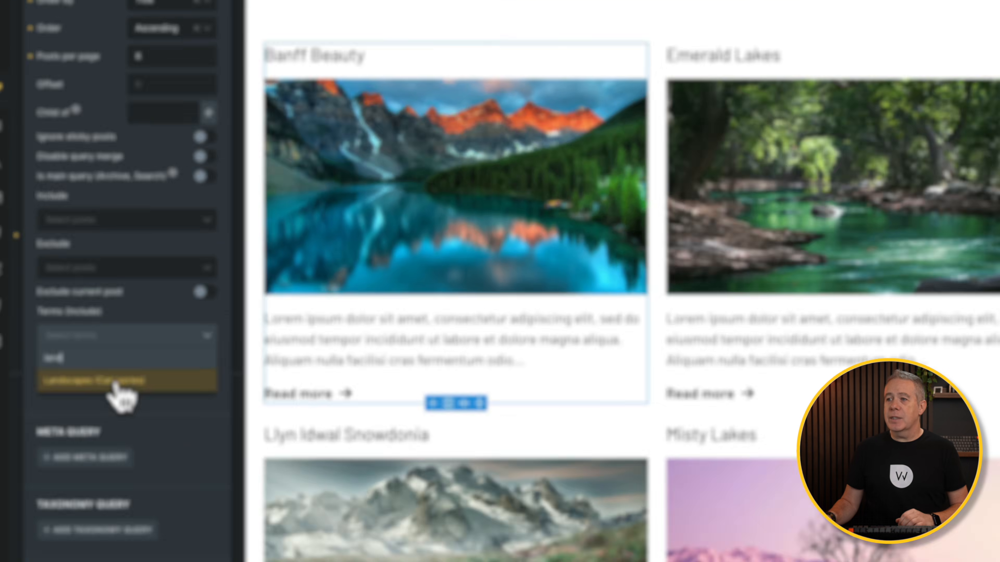
{"action": "left_click", "coordinate": [138, 431]}
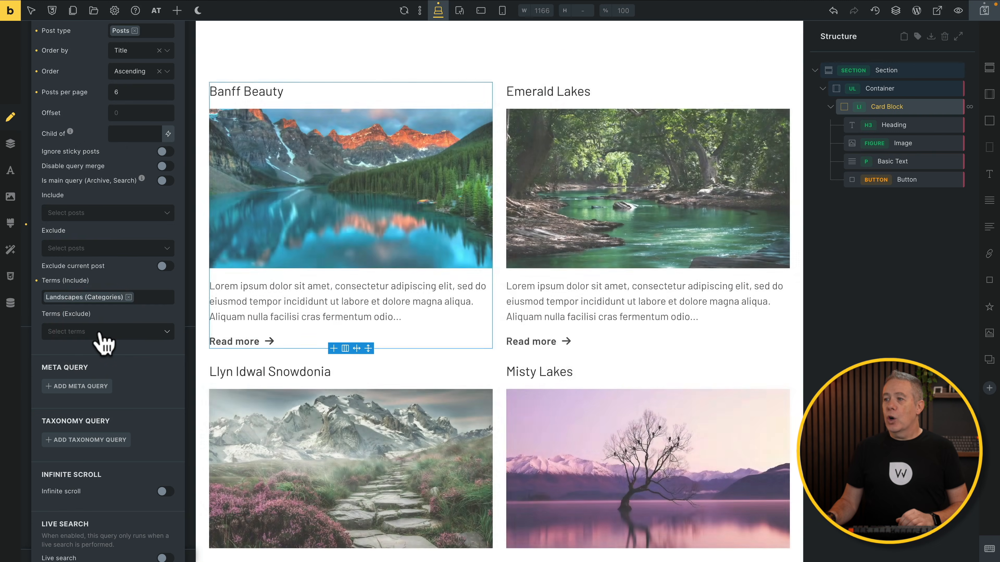
{"action": "scroll", "coordinate": [313, 355], "scroll_direction": "down", "scroll_amount": 10}
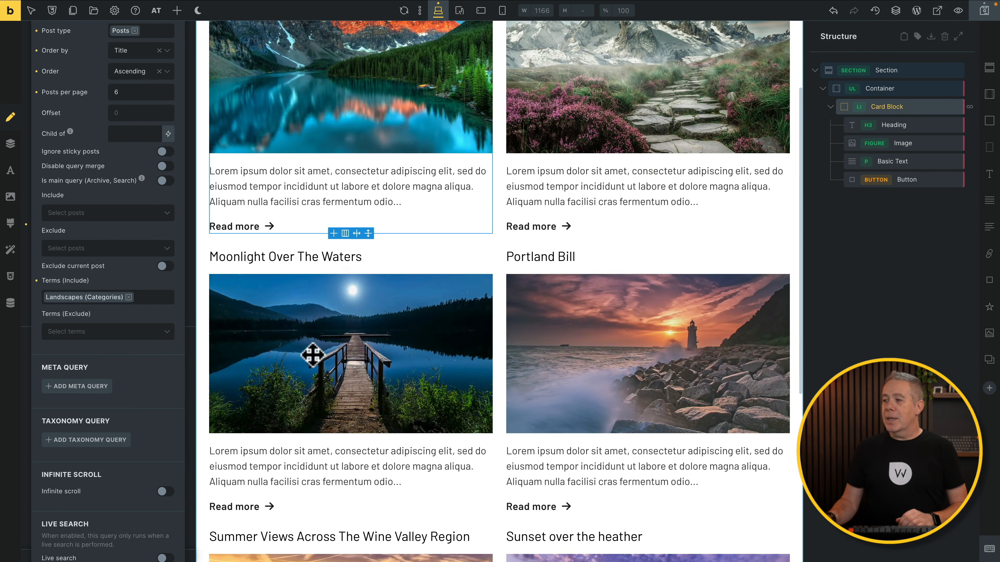
{"action": "scroll", "coordinate": [313, 355], "scroll_direction": "up", "scroll_amount": 10}
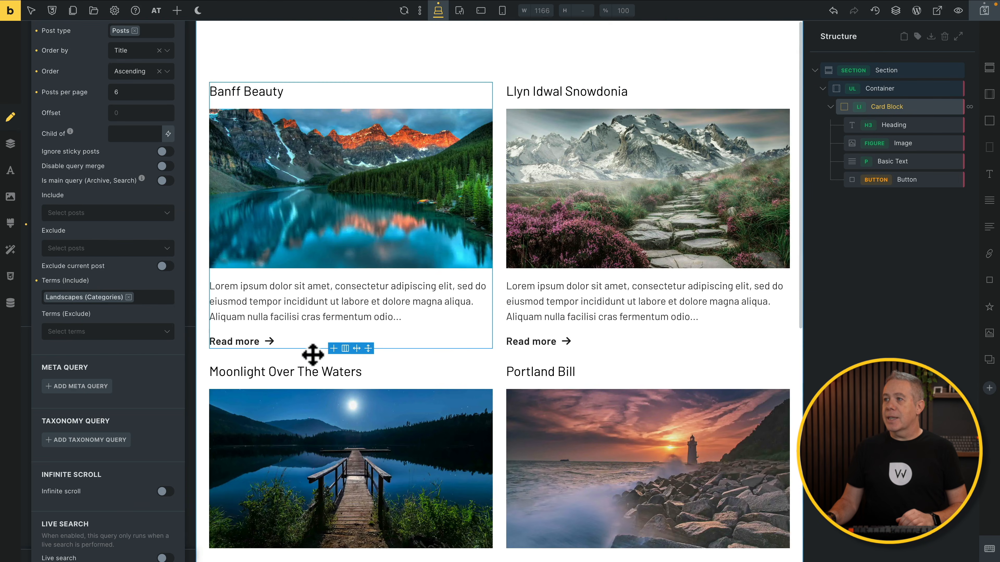
Step: Replace the included Landscapes term with the Sunset category, review the listed posts, and clear the term again
{"action": "left_click", "coordinate": [128, 297]}
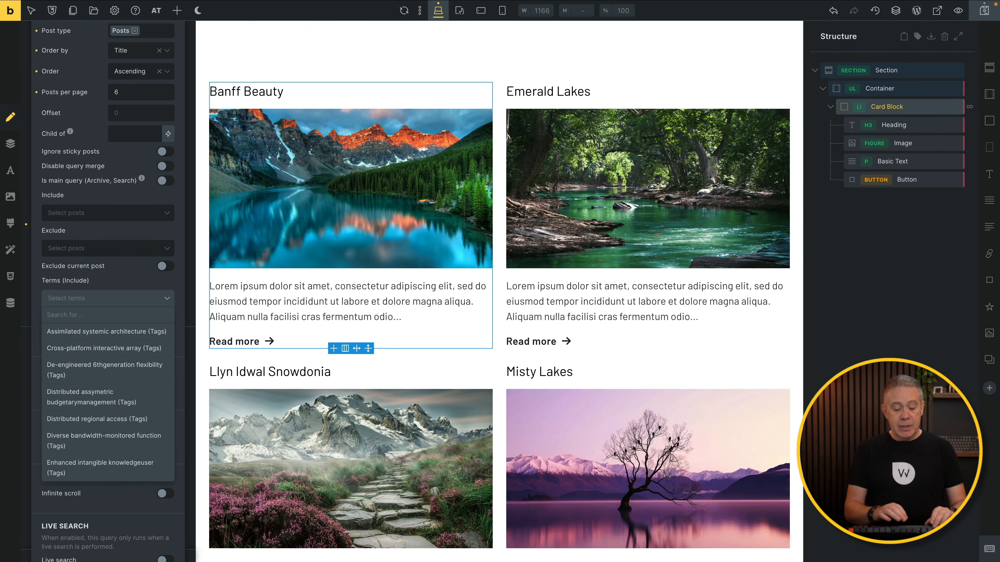
{"action": "type", "text": "suns"}
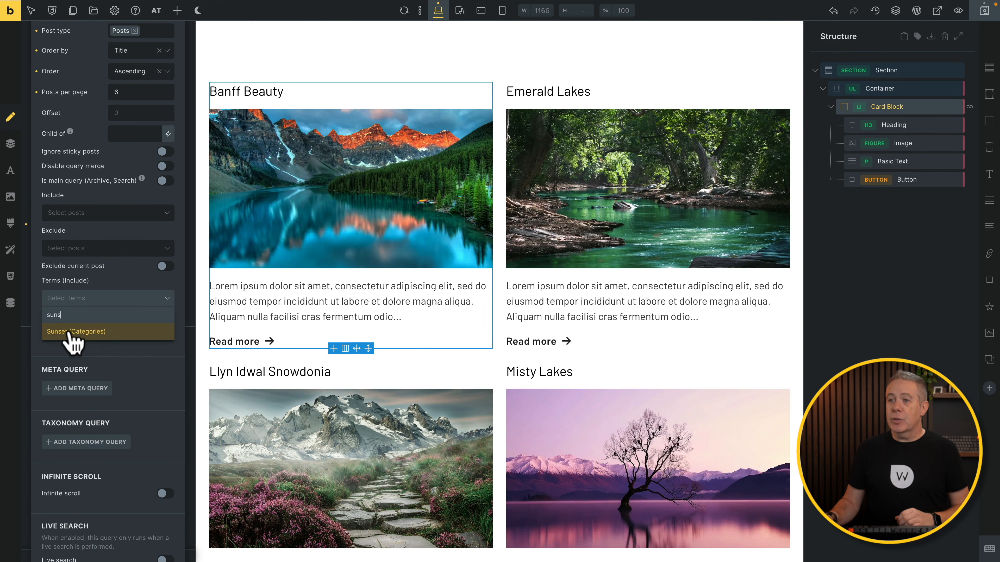
{"action": "left_click", "coordinate": [70, 331]}
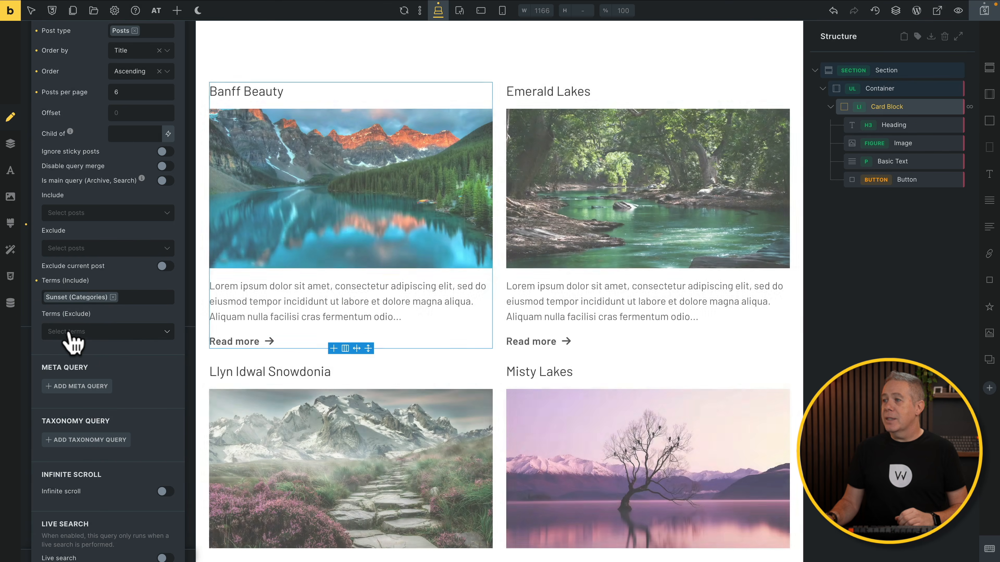
{"action": "scroll", "coordinate": [280, 369], "scroll_direction": "down", "scroll_amount": 10}
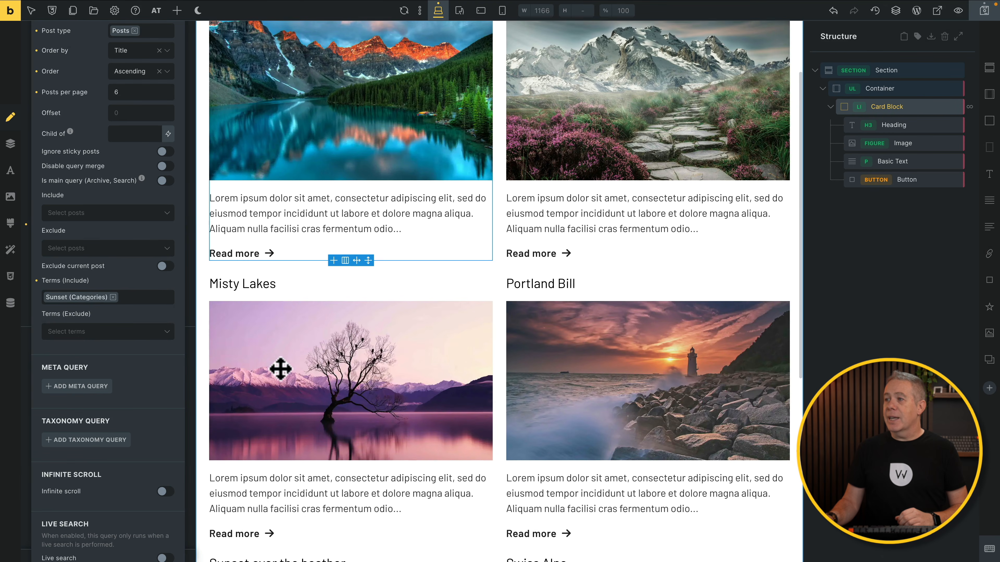
{"action": "scroll", "coordinate": [280, 369], "scroll_direction": "up", "scroll_amount": 10}
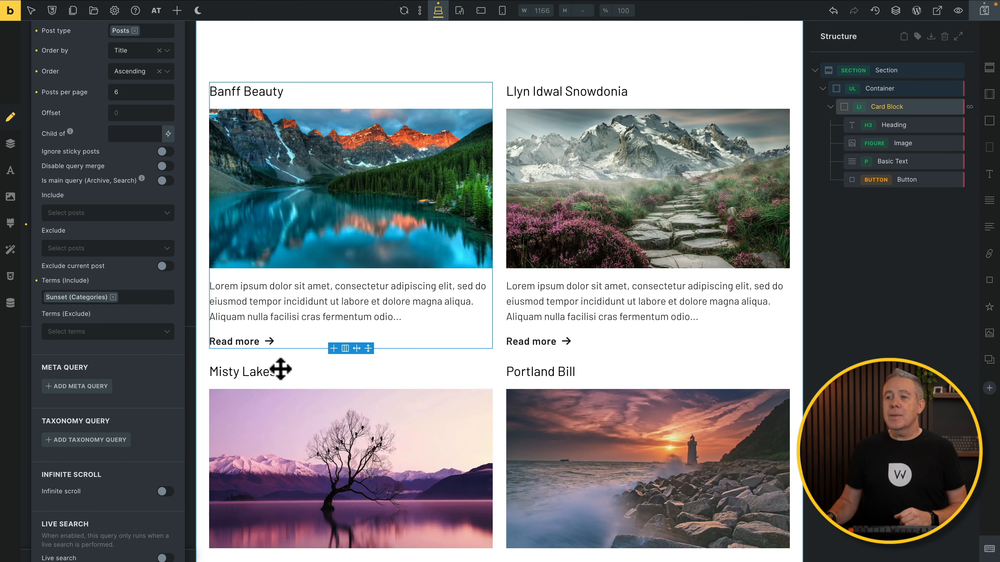
{"action": "left_click", "coordinate": [113, 296]}
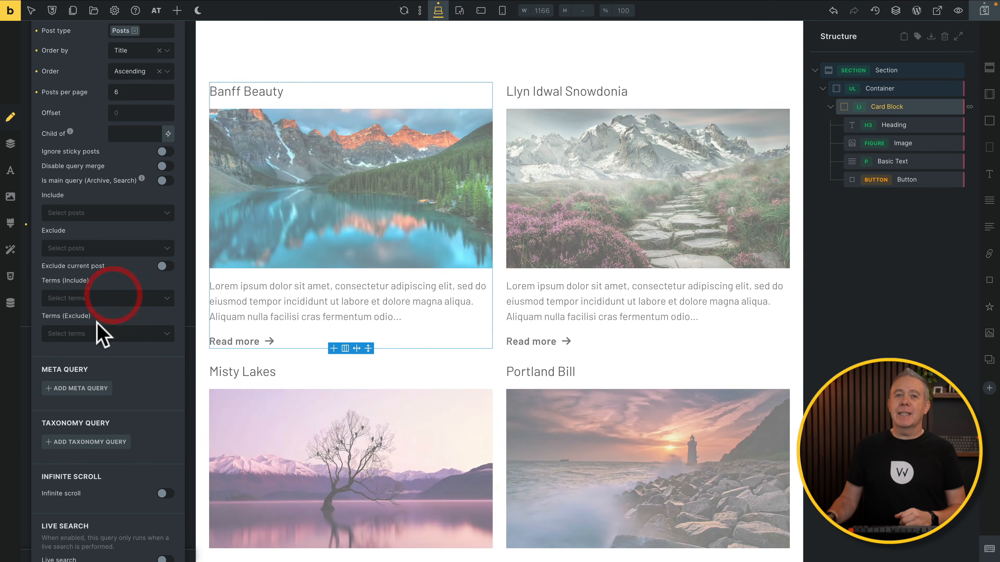
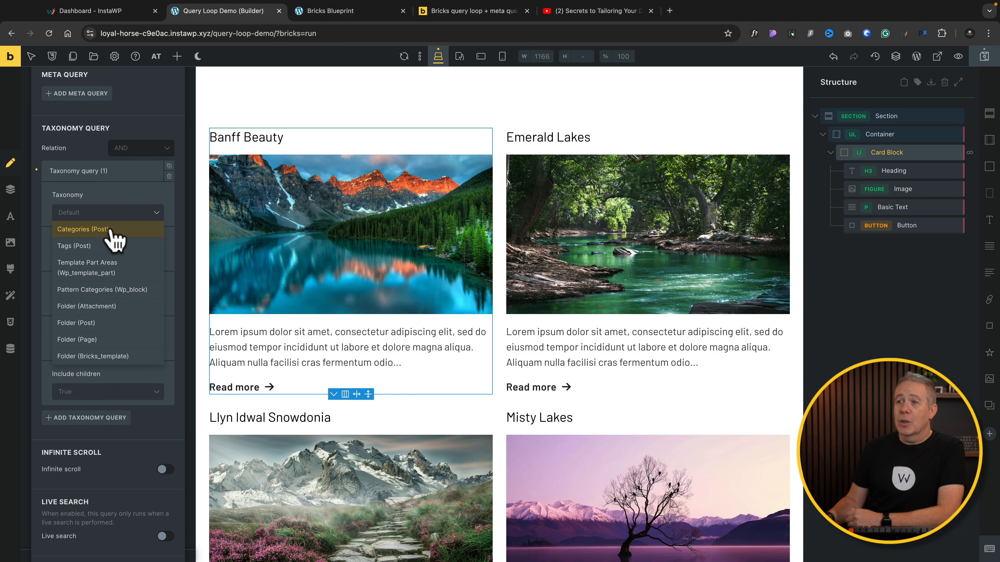
Step: Try a taxonomy query on Categories (Post) matched by name, review its compare and include-children options, and remove the query
{"action": "left_click", "coordinate": [111, 230]}
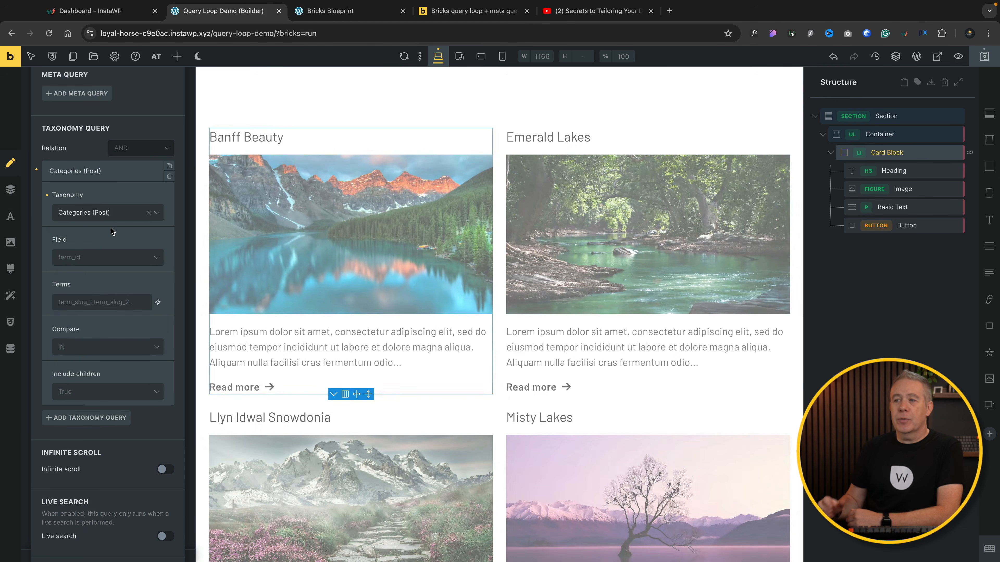
{"action": "left_click", "coordinate": [151, 258]}
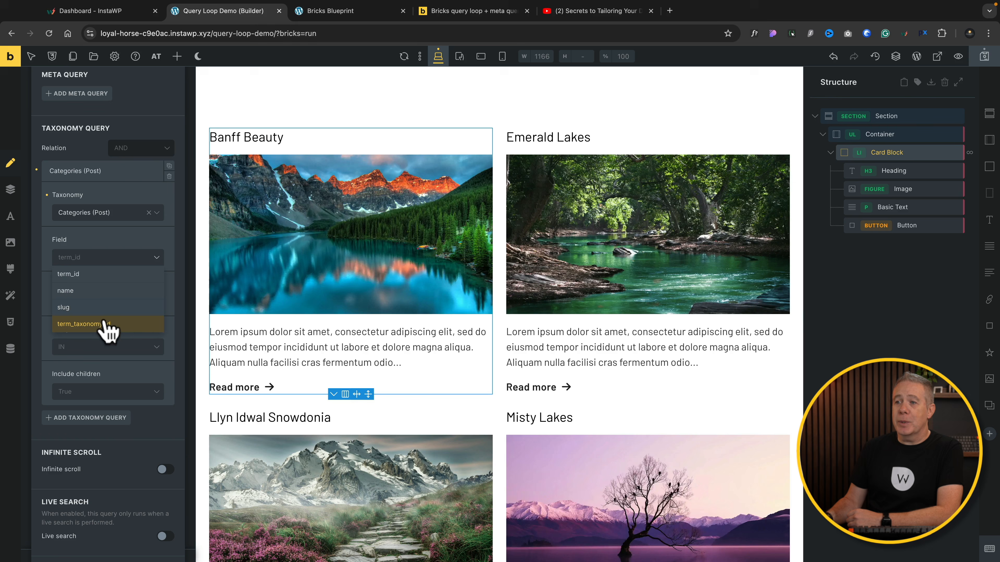
{"action": "left_click", "coordinate": [104, 292]}
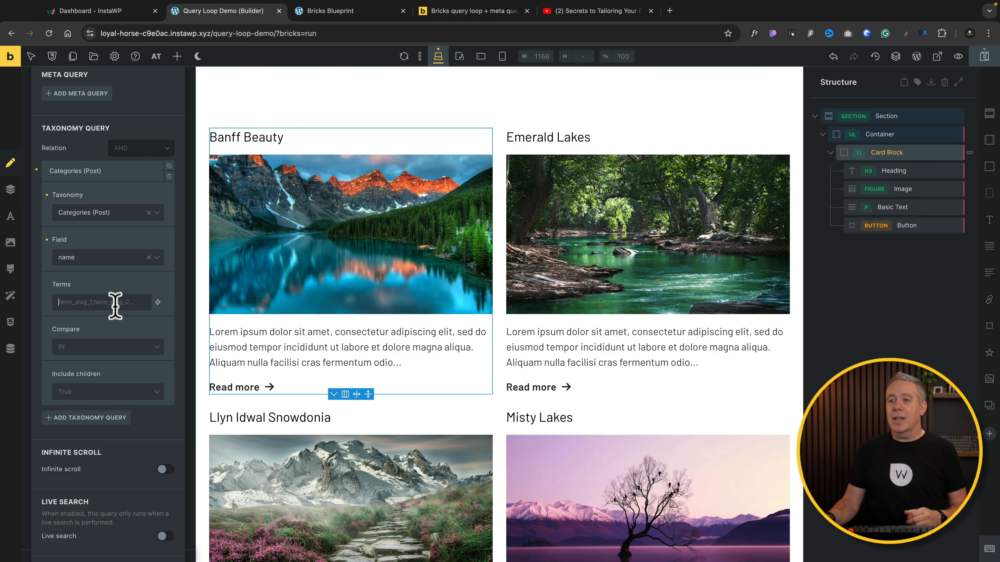
{"action": "left_click", "coordinate": [120, 357]}
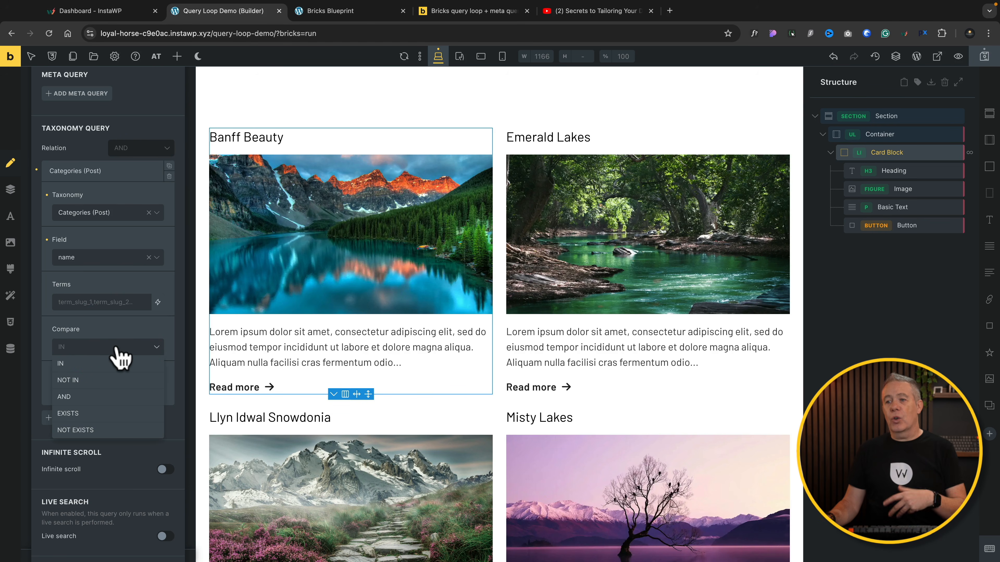
{"action": "left_click", "coordinate": [123, 327]}
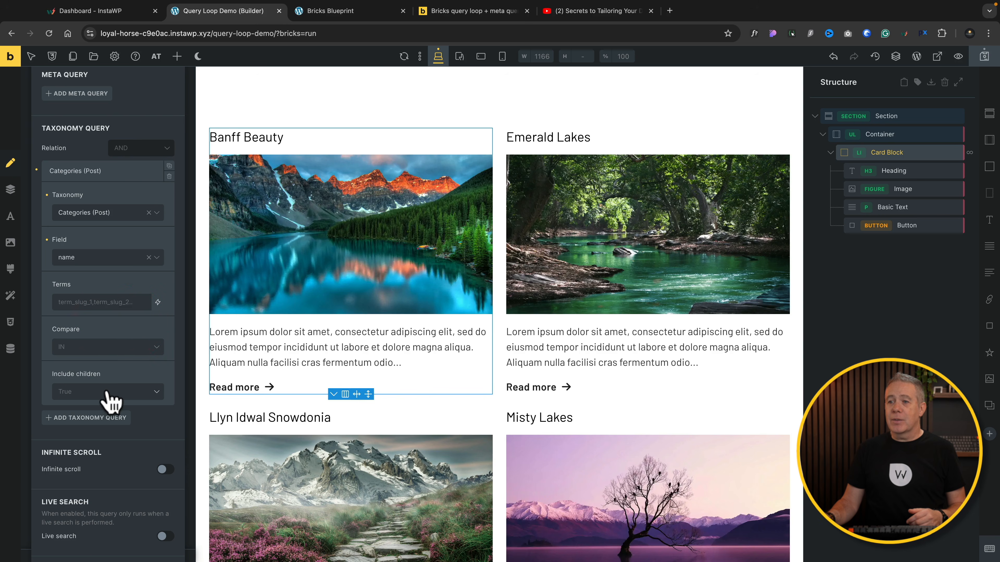
{"action": "left_click", "coordinate": [107, 391]}
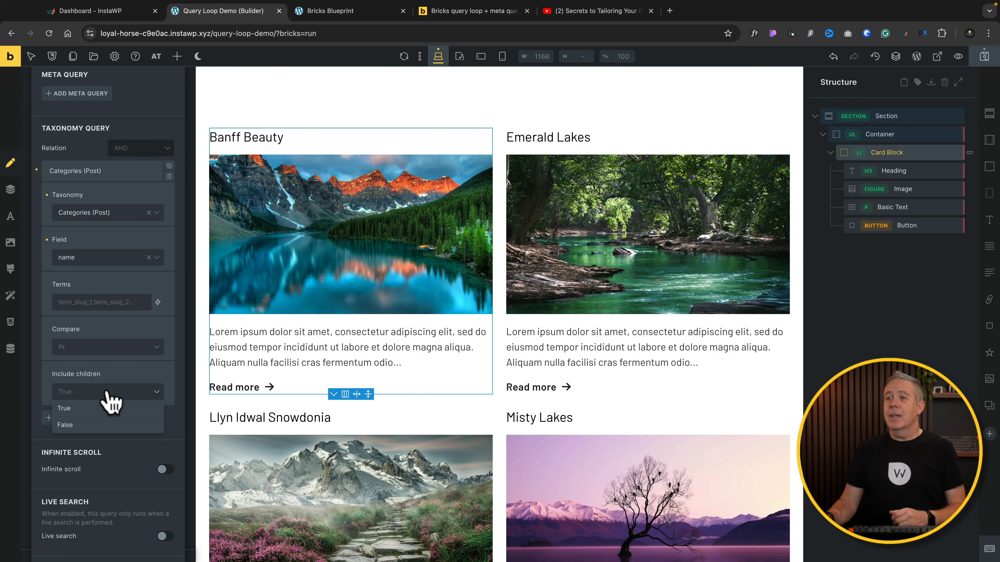
{"action": "left_click", "coordinate": [37, 170]}
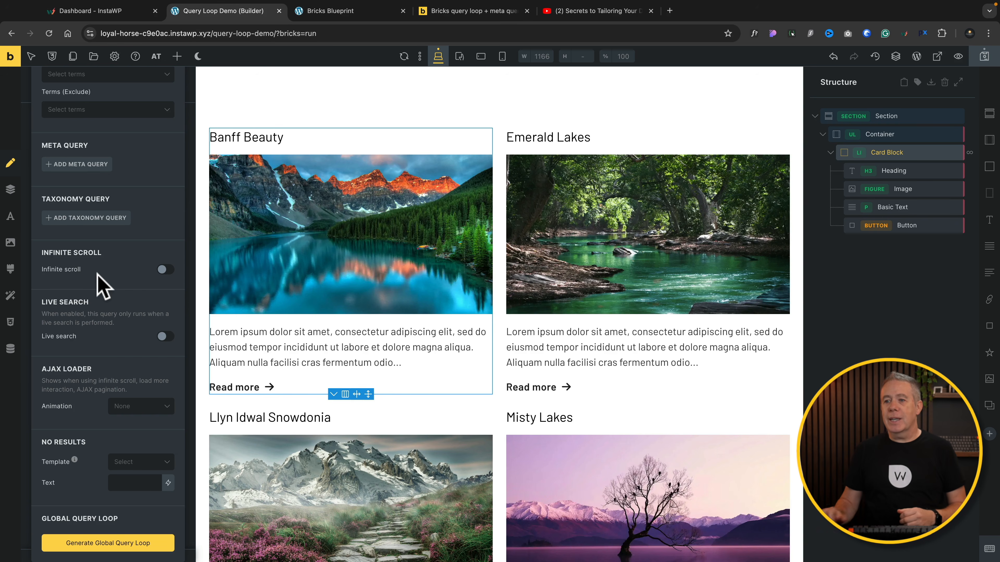
Step: Try enabling infinite scroll and live search for the query loop, switching each off again
{"action": "left_click", "coordinate": [165, 269]}
{"action": "left_click", "coordinate": [125, 285]}
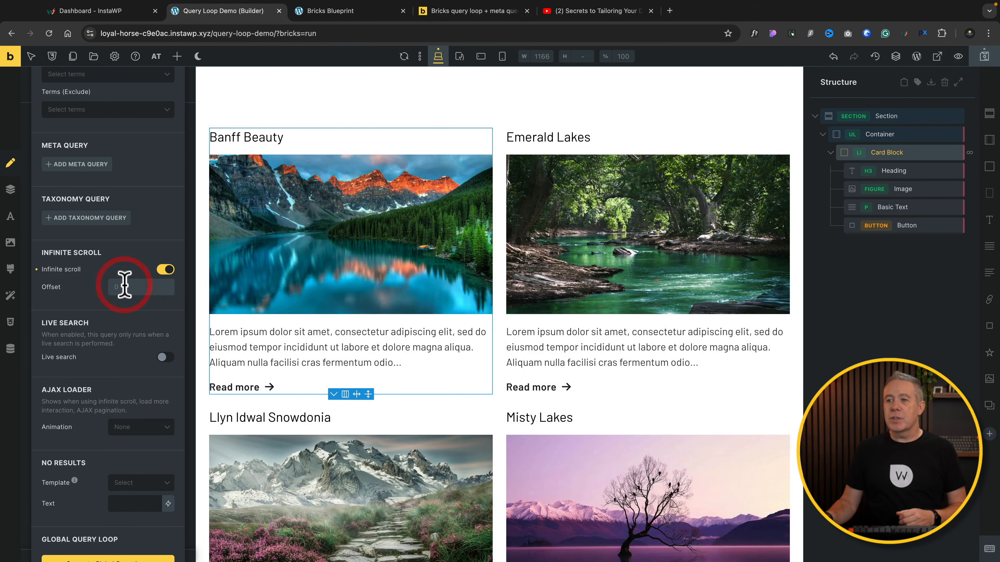
{"action": "left_click", "coordinate": [39, 269]}
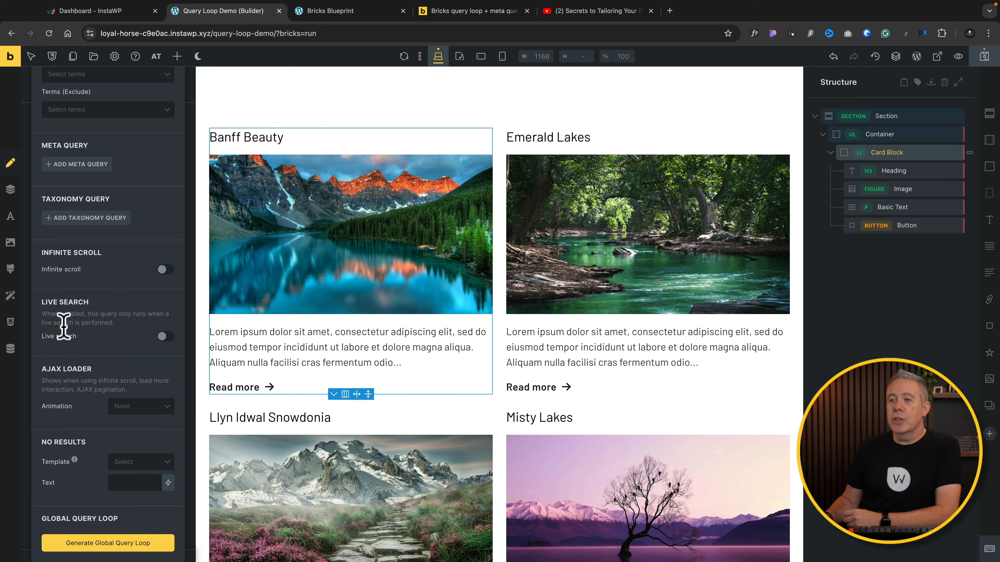
{"action": "left_click", "coordinate": [163, 337]}
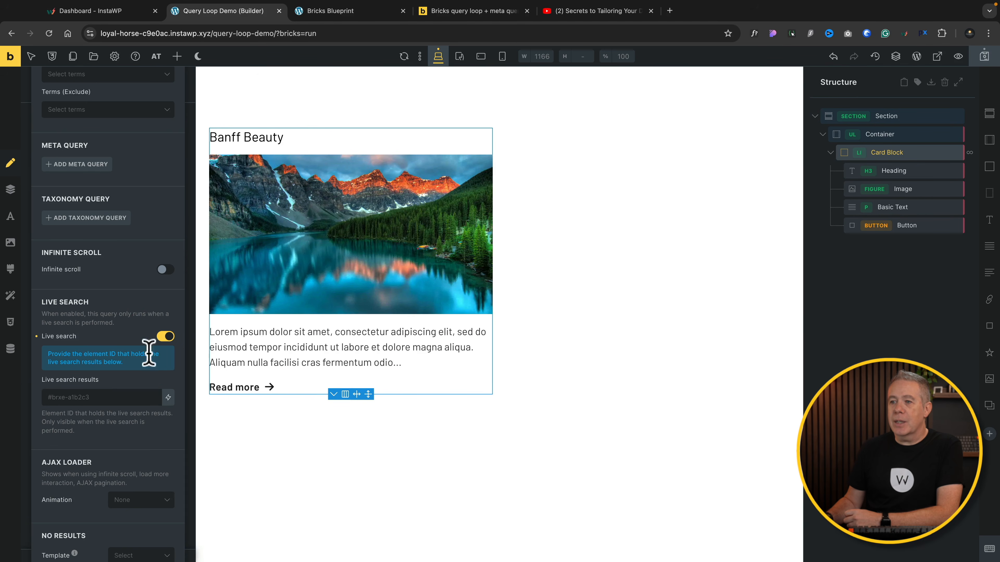
{"action": "left_click", "coordinate": [163, 339]}
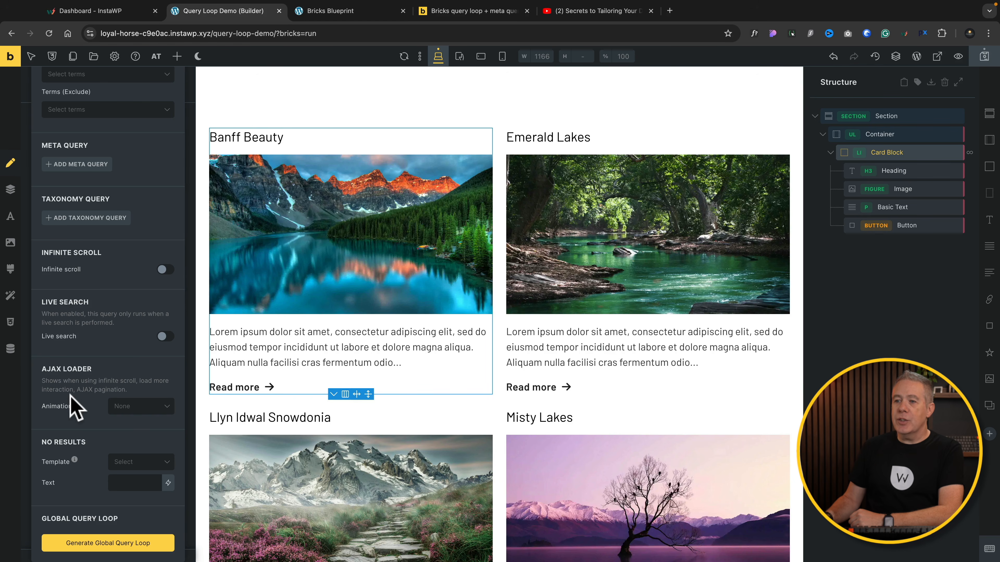
Step: Review the AJAX loader animations, assign No Results Template as the query's no-results template, and close the query settings
{"action": "left_click", "coordinate": [141, 407]}
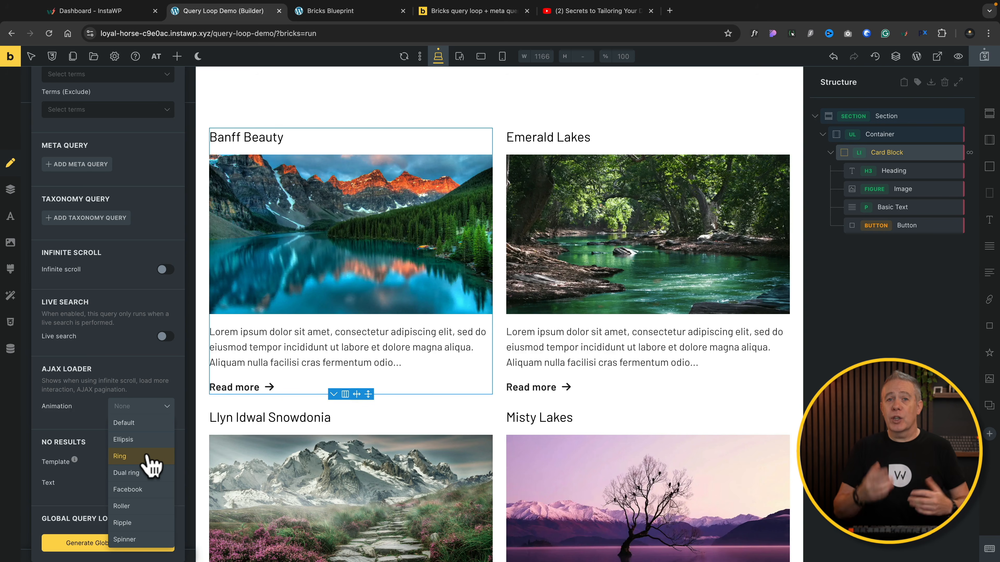
{"action": "left_click", "coordinate": [127, 387]}
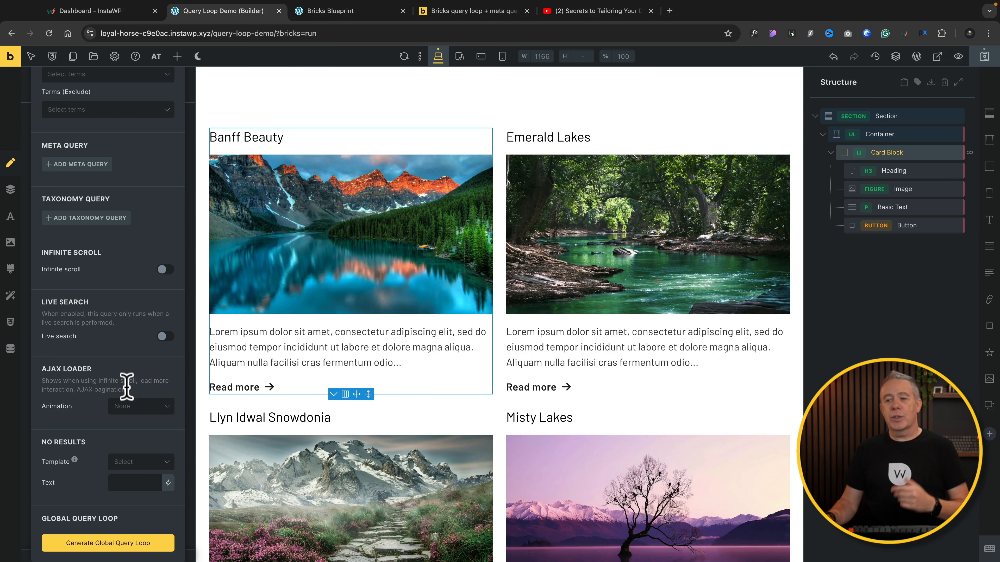
{"action": "left_click", "coordinate": [147, 465]}
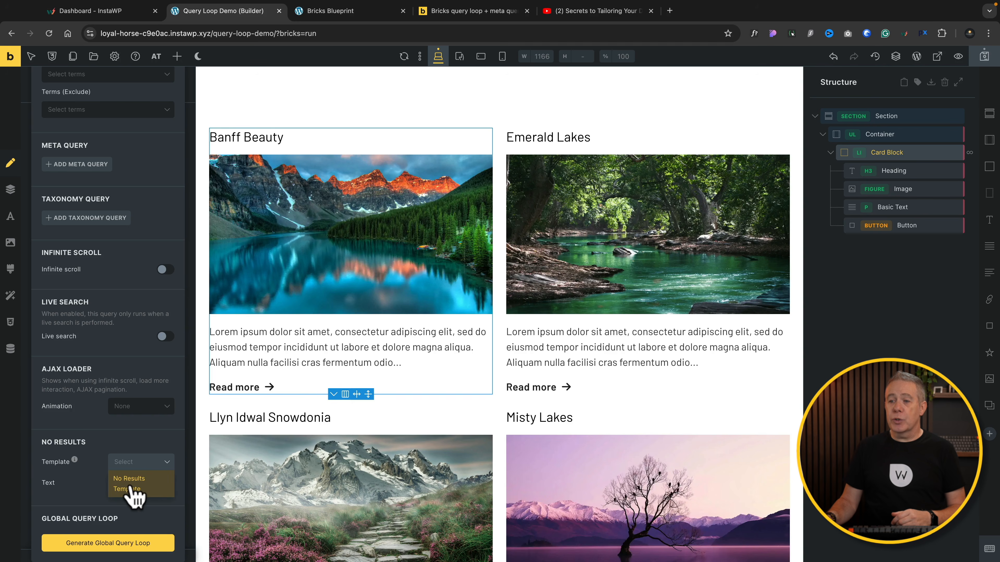
{"action": "left_click", "coordinate": [146, 488]}
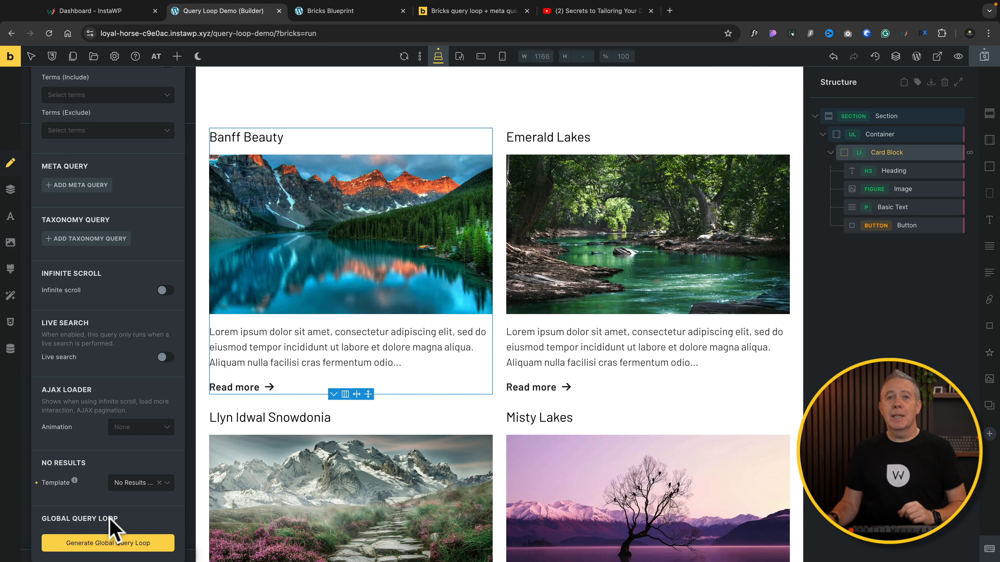
{"action": "scroll", "coordinate": [111, 527], "scroll_direction": "up", "scroll_amount": 10}
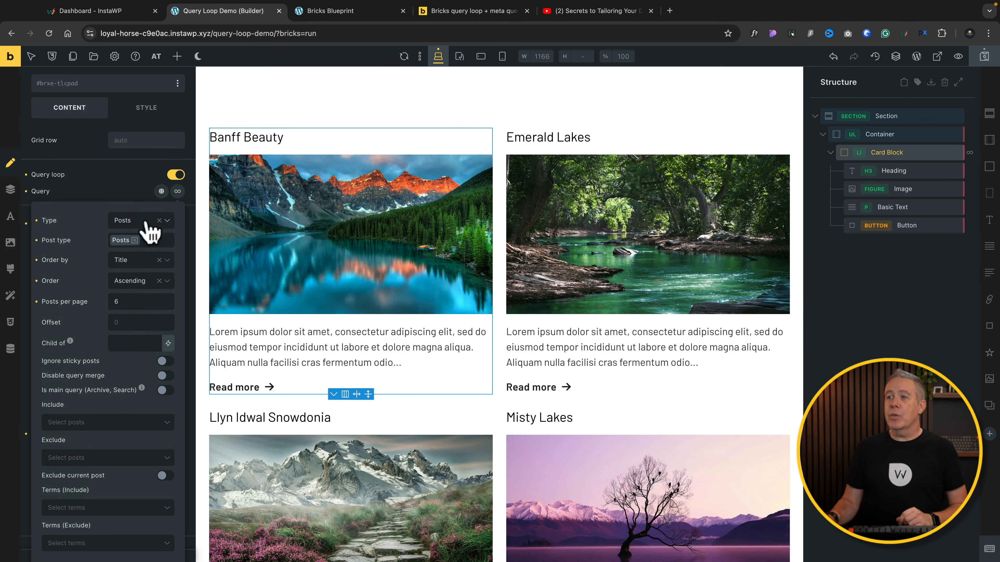
{"action": "left_click", "coordinate": [177, 191]}
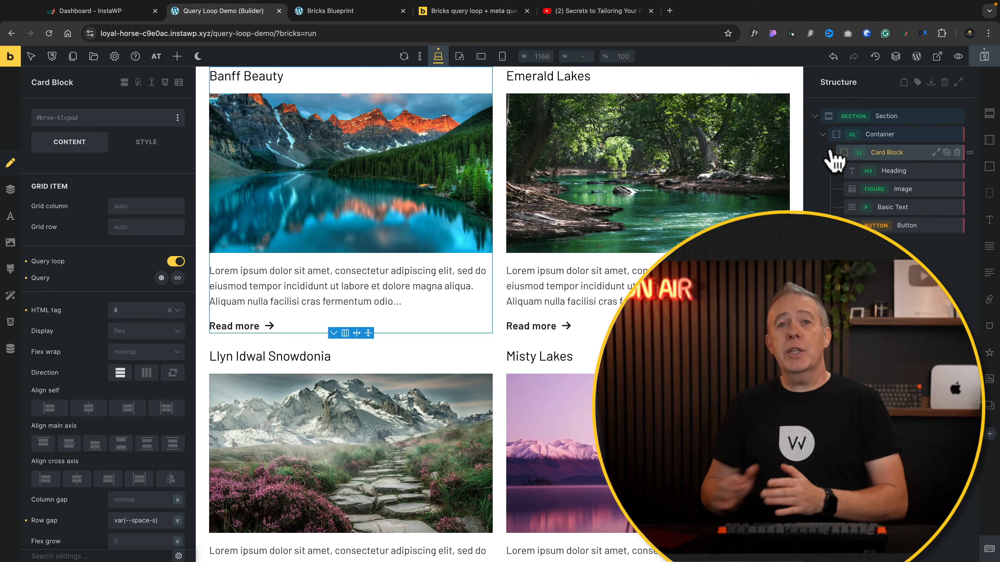
Step: Add a new container to the section and place it below the grid container, outside the post list
{"action": "left_click", "coordinate": [830, 153]}
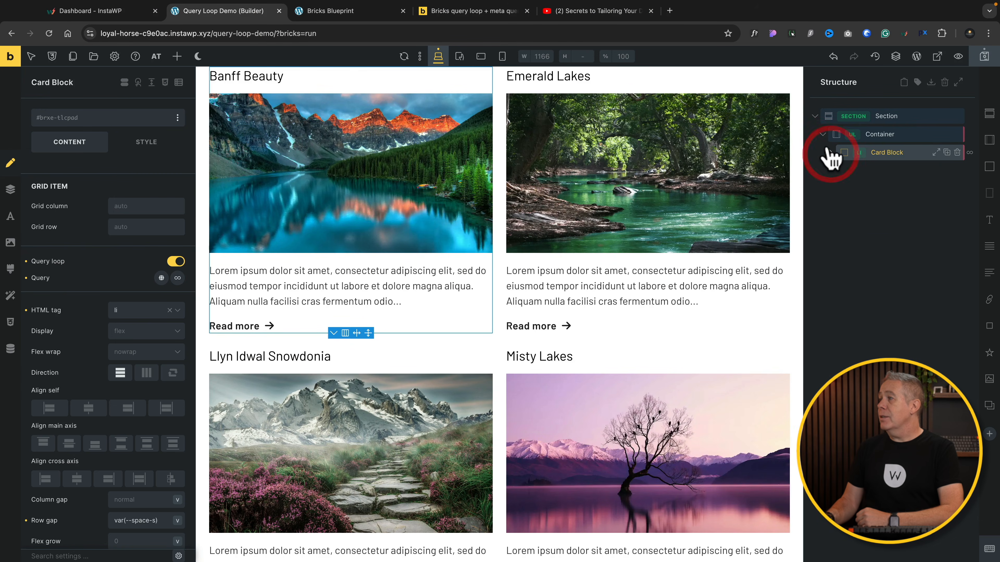
{"action": "left_click", "coordinate": [824, 135]}
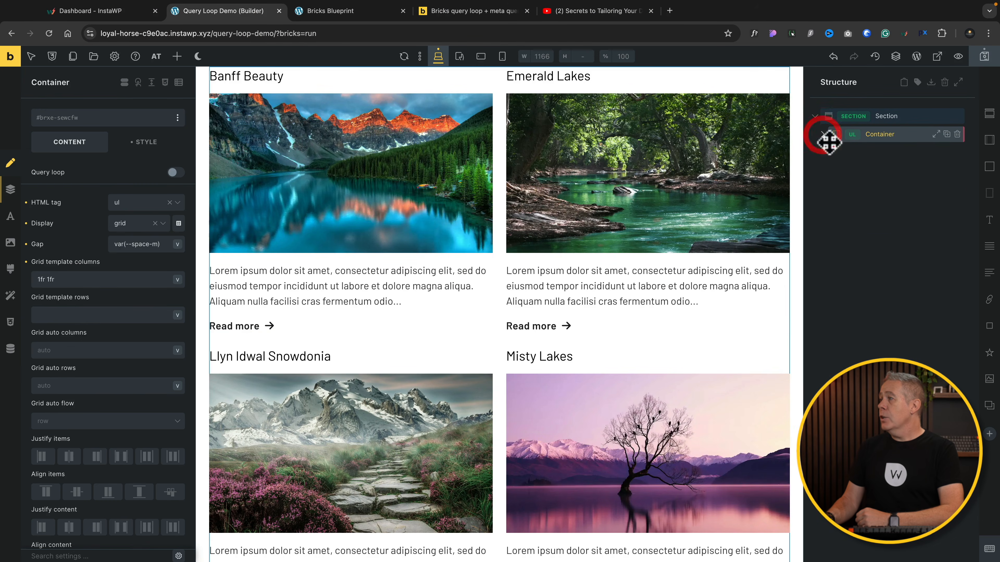
{"action": "left_click", "coordinate": [989, 140]}
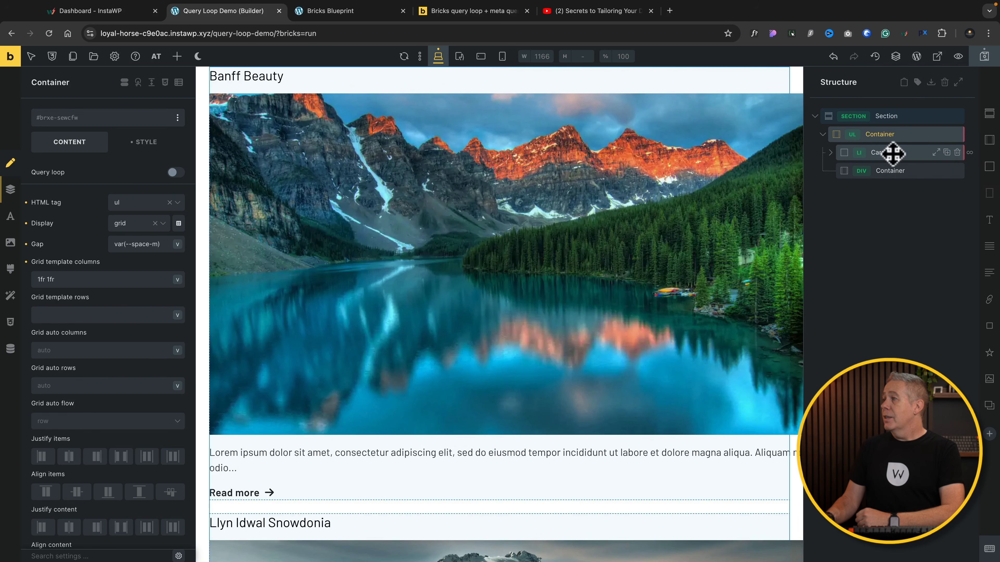
{"action": "left_click", "coordinate": [893, 173]}
{"action": "left_click_drag", "start_coordinate": [894, 173], "coordinate": [839, 191]}
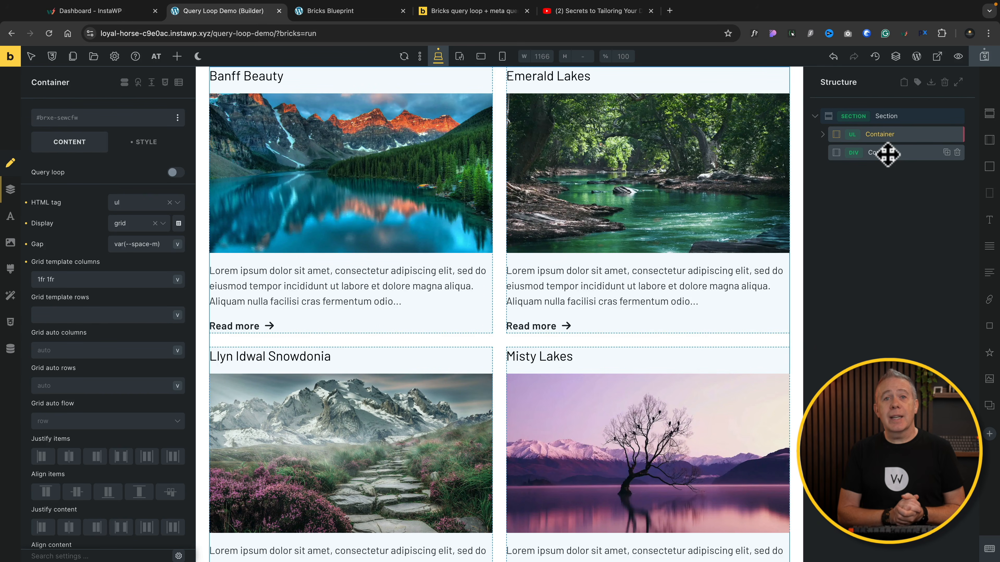
Step: Rename the new container below the post grid as Pagination
{"action": "left_click", "coordinate": [888, 154]}
{"action": "double_click", "coordinate": [886, 154]}
{"action": "type", "text": "Pagination"}
{"action": "key", "text": "Return"}
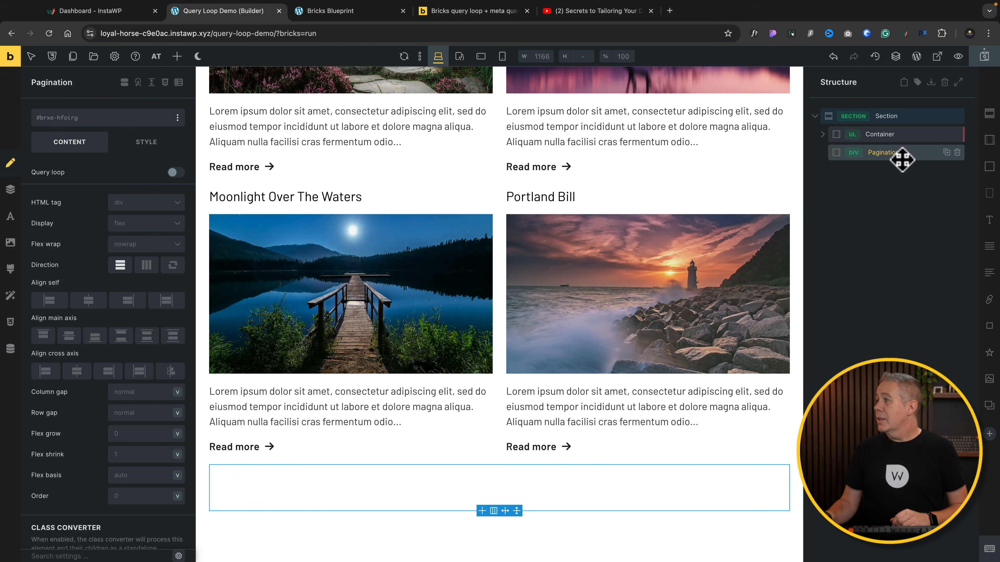
Step: Add a Pagination element inside the Pagination container
{"action": "left_click", "coordinate": [907, 153]}
{"action": "left_click", "coordinate": [917, 152]}
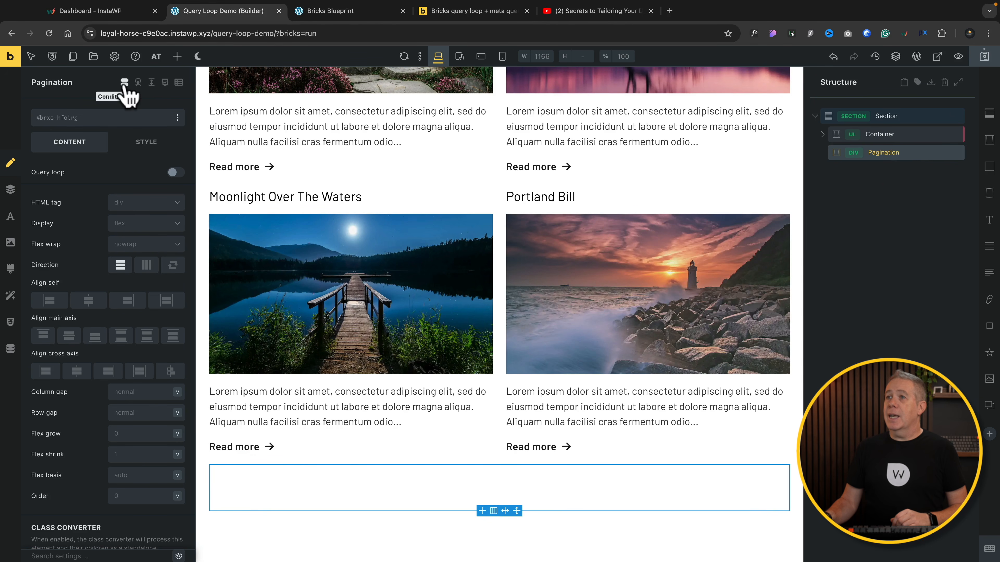
{"action": "left_click", "coordinate": [177, 57]}
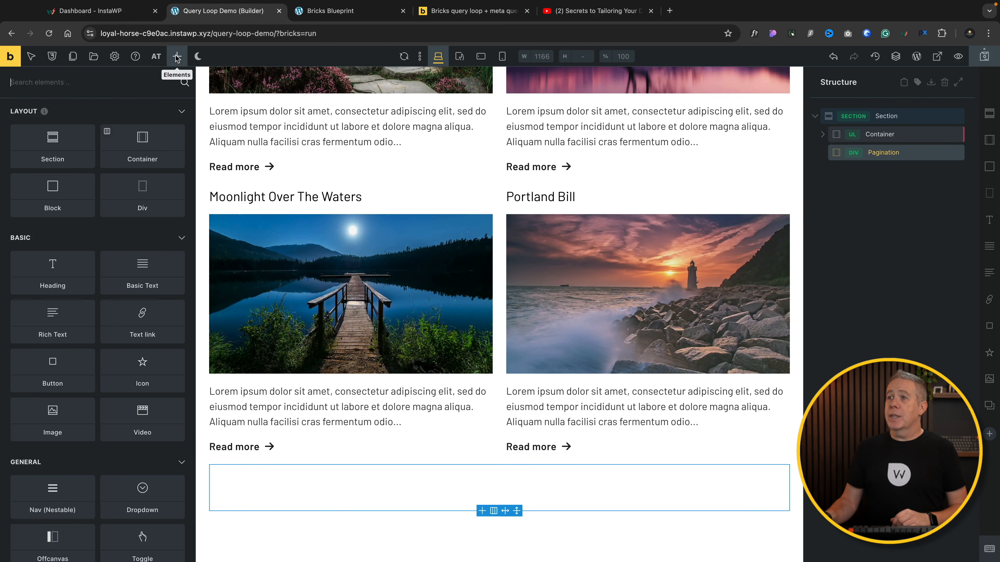
{"action": "left_click", "coordinate": [129, 84]}
{"action": "type", "text": "pag"}
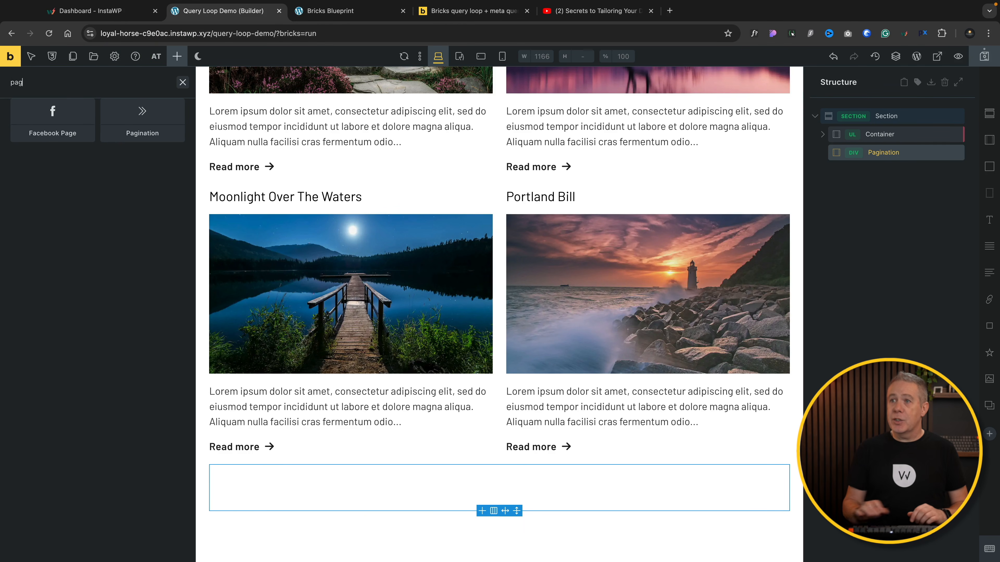
{"action": "left_click", "coordinate": [137, 123]}
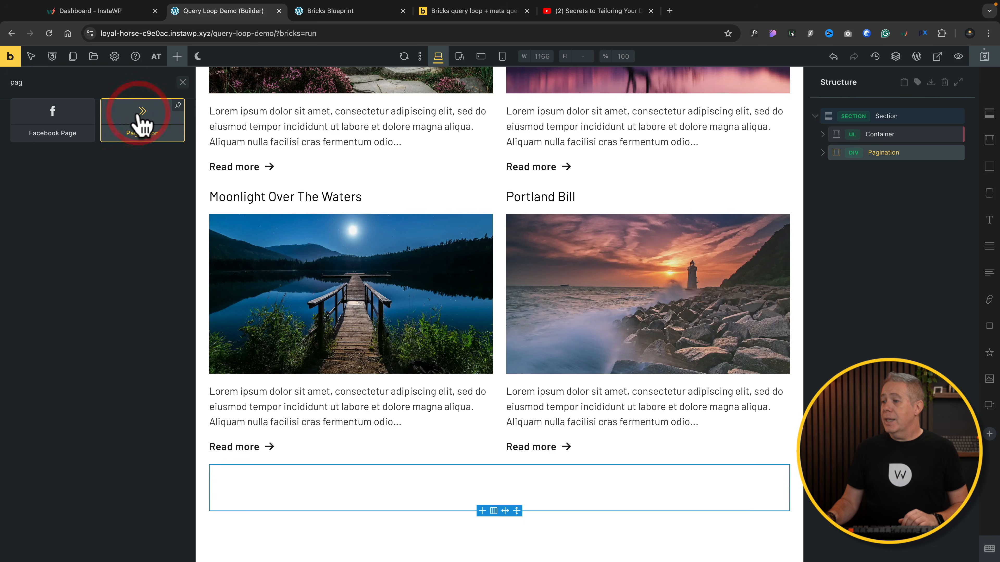
Step: Link the Pagination element to the Card Block query and look over its remaining settings
{"action": "left_click", "coordinate": [824, 153]}
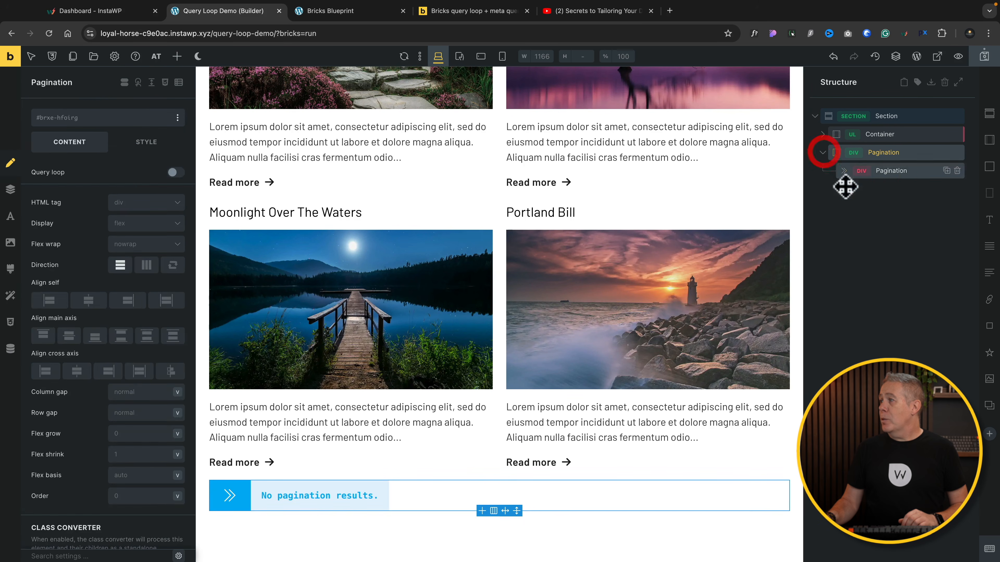
{"action": "left_click", "coordinate": [901, 171]}
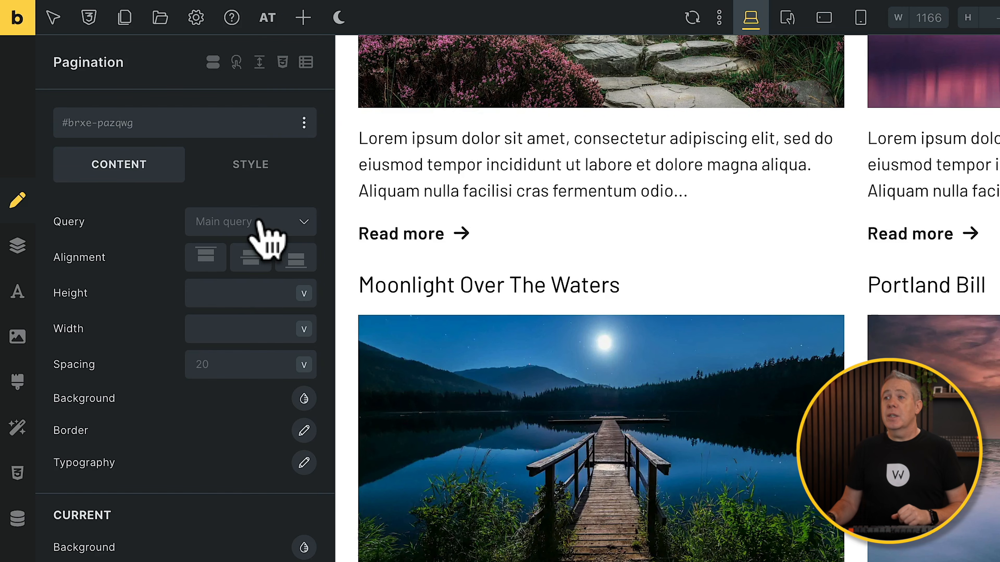
{"action": "left_click", "coordinate": [266, 216]}
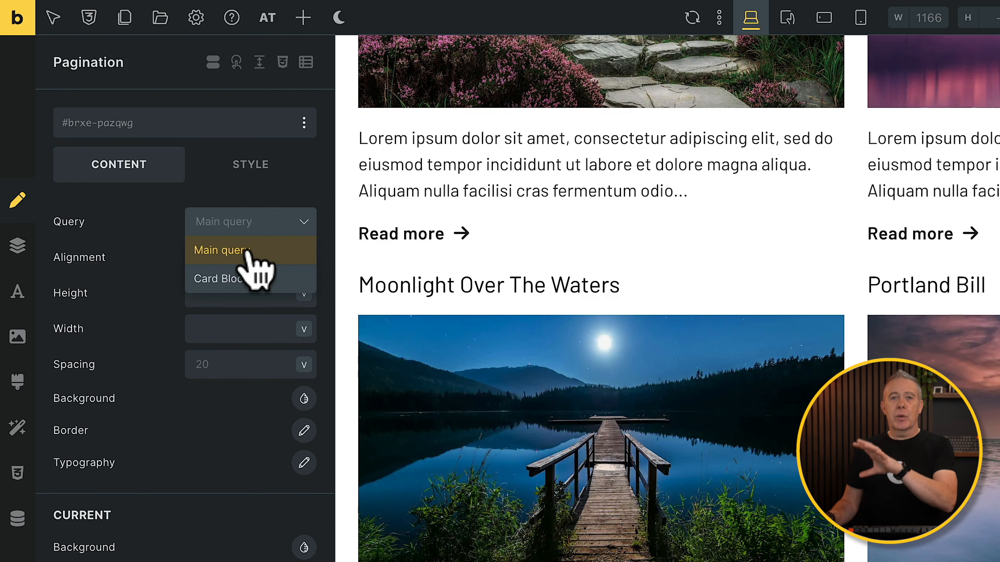
{"action": "left_click", "coordinate": [250, 279]}
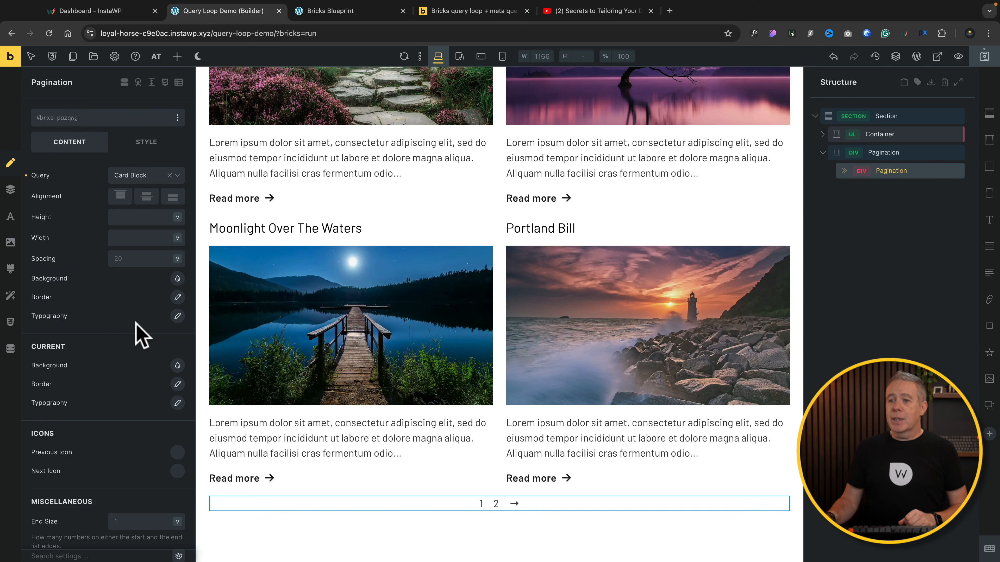
{"action": "scroll", "coordinate": [134, 325], "scroll_direction": "down", "scroll_amount": 2}
{"action": "scroll", "coordinate": [140, 334], "scroll_direction": "up", "scroll_amount": 2}
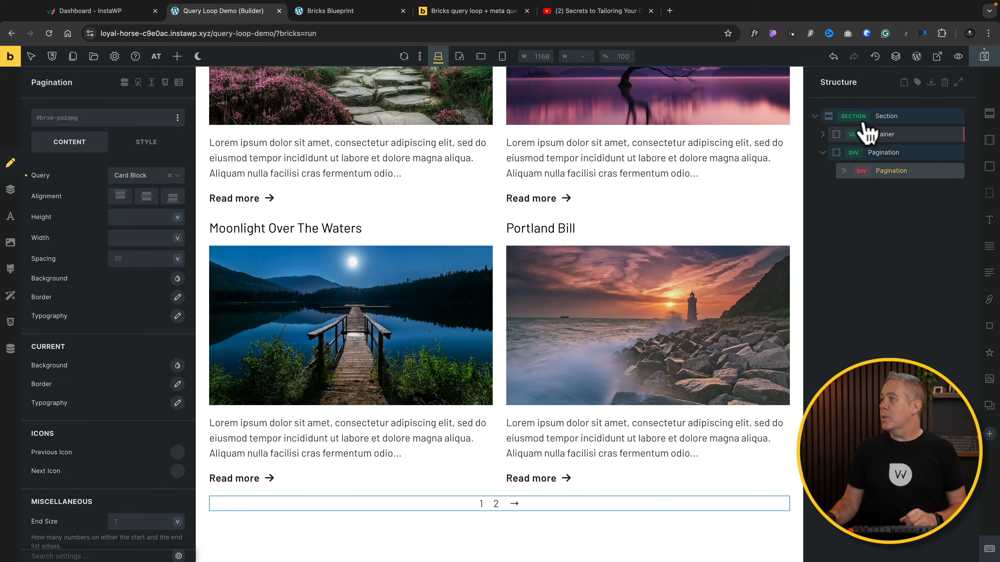
Step: Save the page and check the second page of posts through the pagination in the front-end preview
{"action": "left_click", "coordinate": [987, 57]}
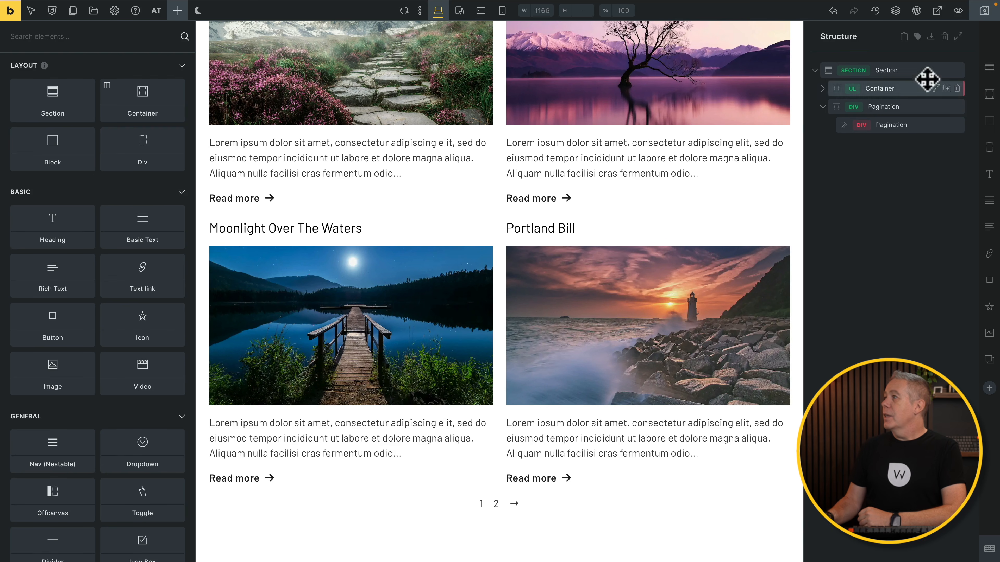
{"action": "left_click", "coordinate": [958, 11]}
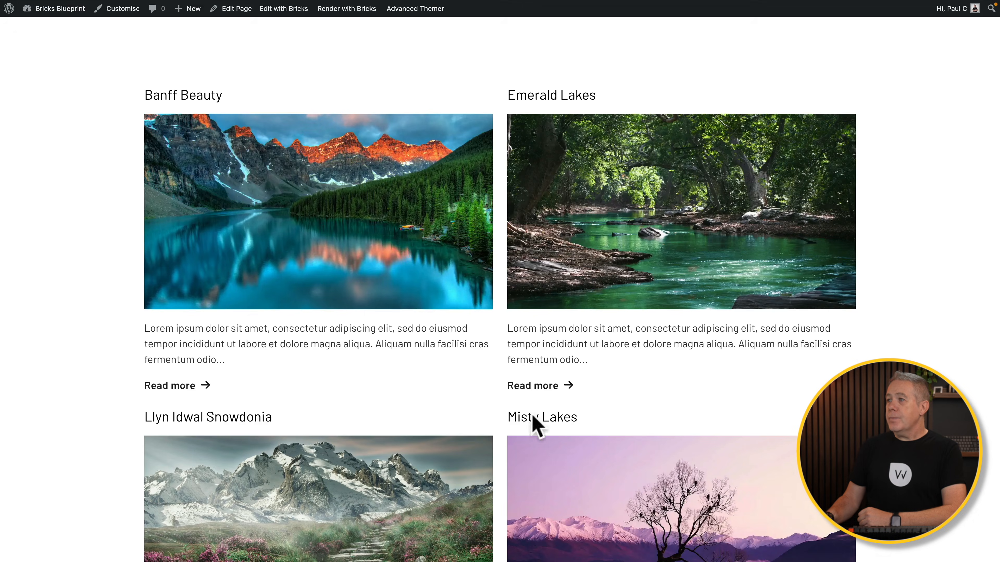
{"action": "scroll", "coordinate": [118, 407], "scroll_direction": "down", "scroll_amount": 15}
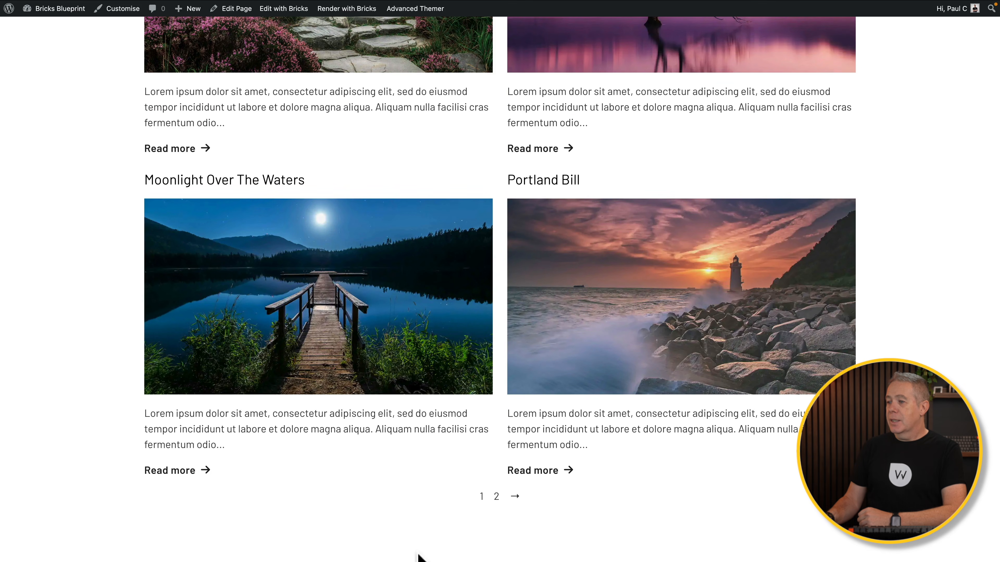
{"action": "left_click", "coordinate": [497, 497]}
{"action": "scroll", "coordinate": [93, 498], "scroll_direction": "down", "scroll_amount": 15}
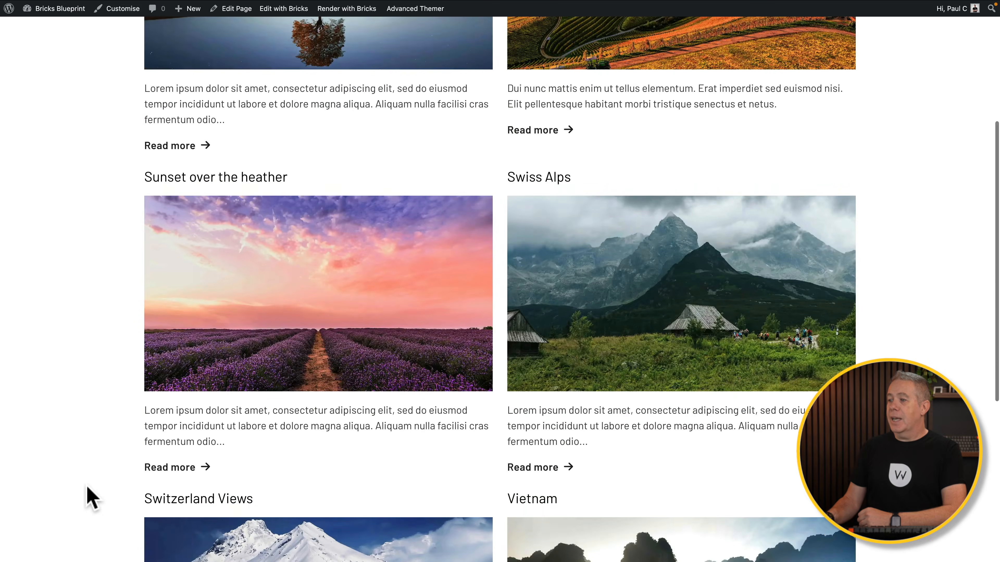
Step: Return to the previous page of posts through the pagination arrow and look over the front-end grid
{"action": "scroll", "coordinate": [92, 498], "scroll_direction": "up", "scroll_amount": 15}
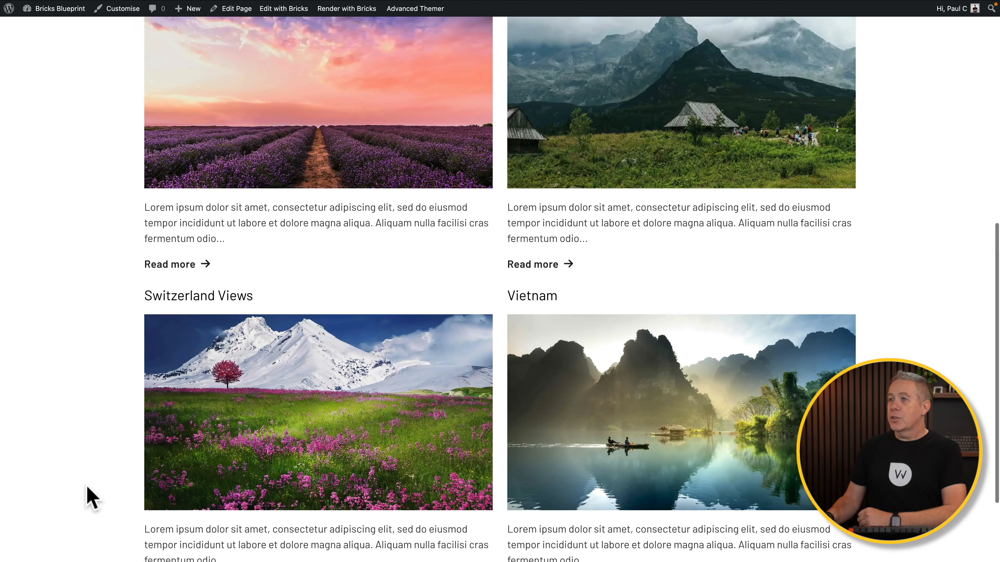
{"action": "scroll", "coordinate": [90, 497], "scroll_direction": "down", "scroll_amount": 15}
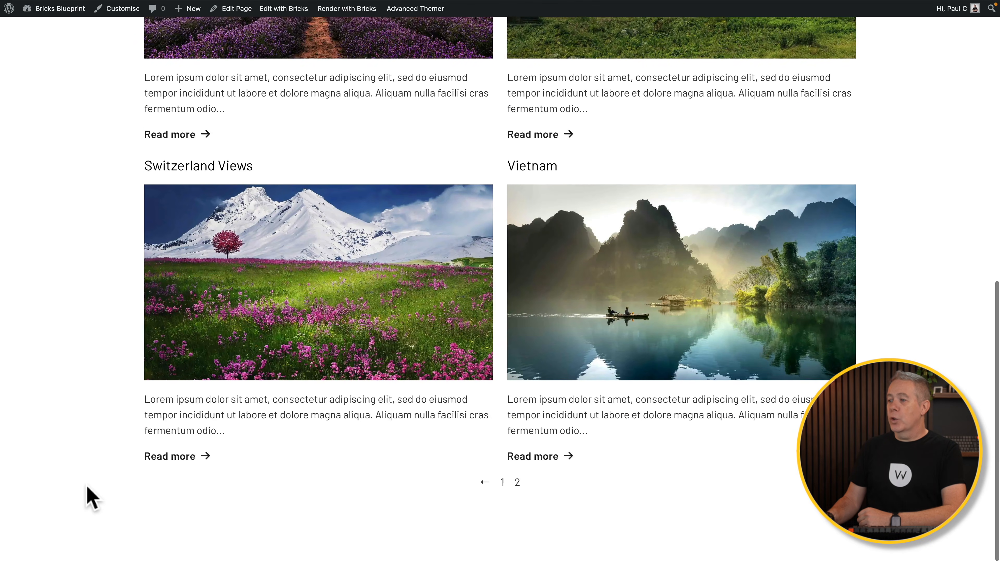
{"action": "left_click", "coordinate": [484, 497]}
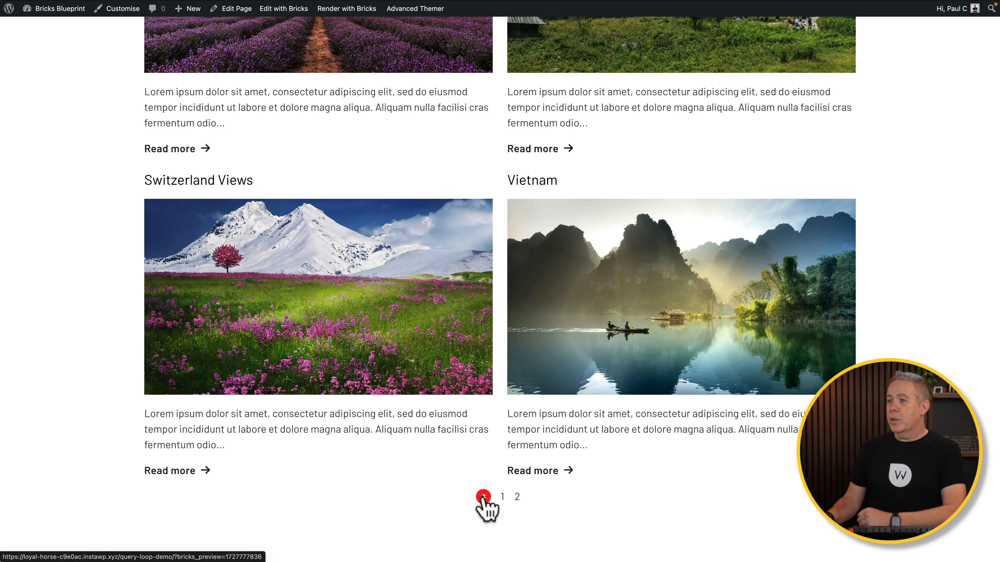
{"action": "scroll", "coordinate": [105, 386], "scroll_direction": "down", "scroll_amount": 1}
{"action": "scroll", "coordinate": [106, 385], "scroll_direction": "down", "scroll_amount": 13}
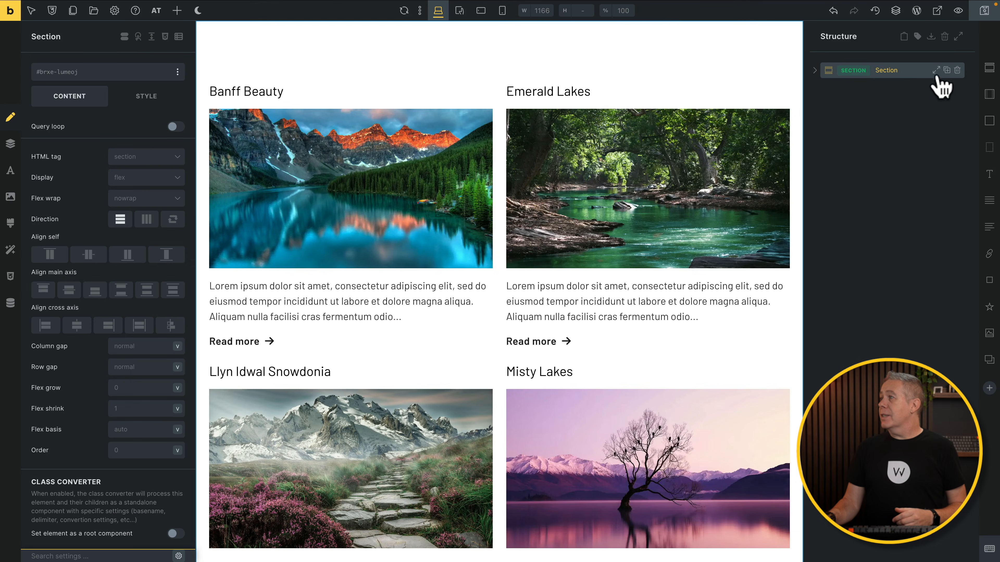
Step: Replace the existing post section with a new section whose container holds a block with an Image element inside
{"action": "left_click", "coordinate": [957, 70]}
{"action": "left_click", "coordinate": [989, 68]}
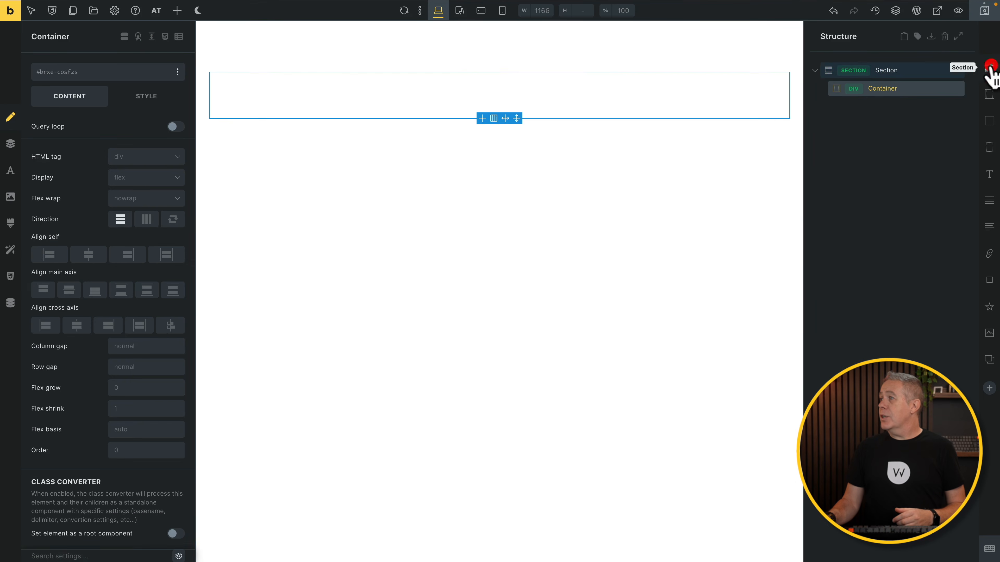
{"action": "left_click", "coordinate": [903, 90]}
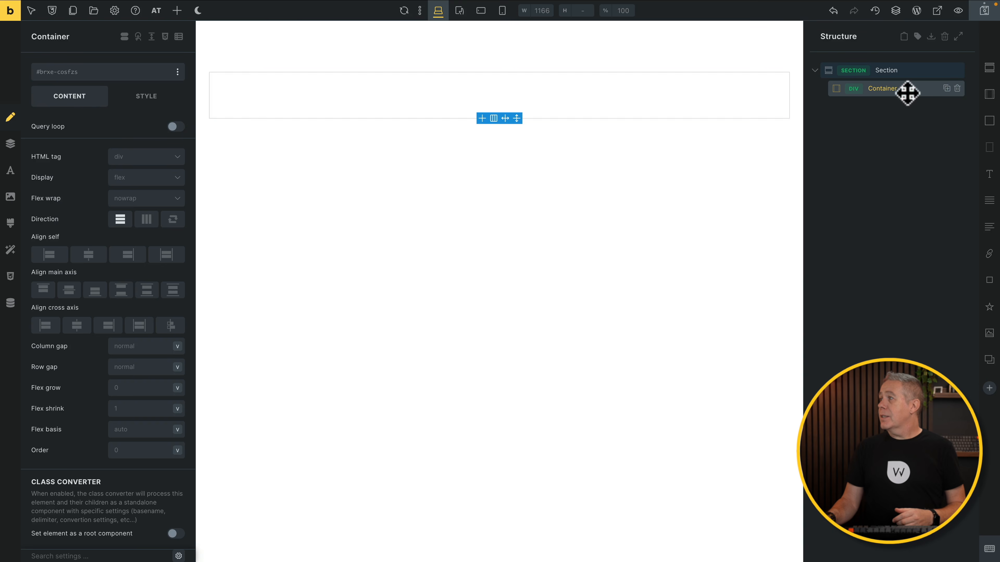
{"action": "left_click", "coordinate": [991, 121]}
{"action": "left_click", "coordinate": [926, 106]}
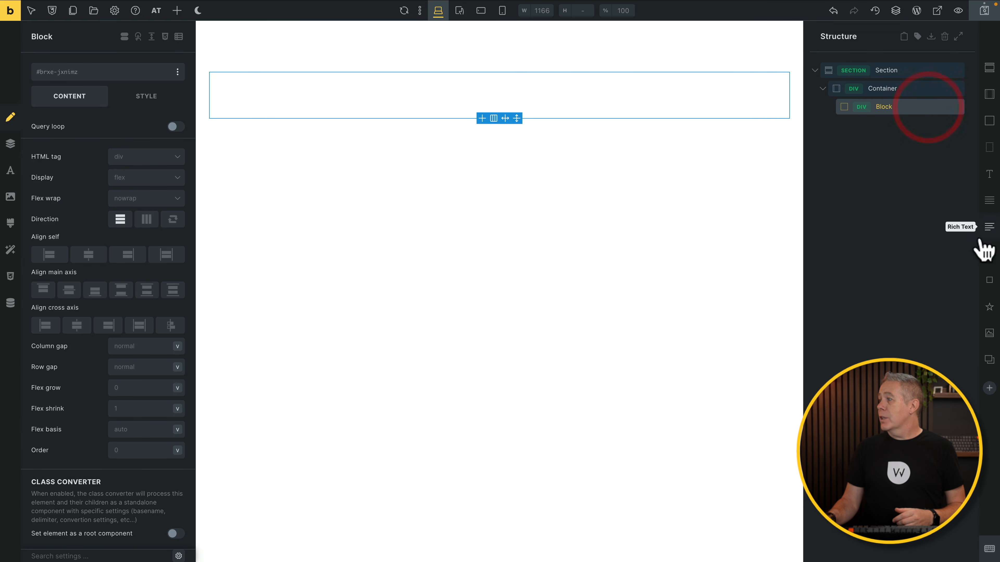
{"action": "left_click", "coordinate": [988, 334]}
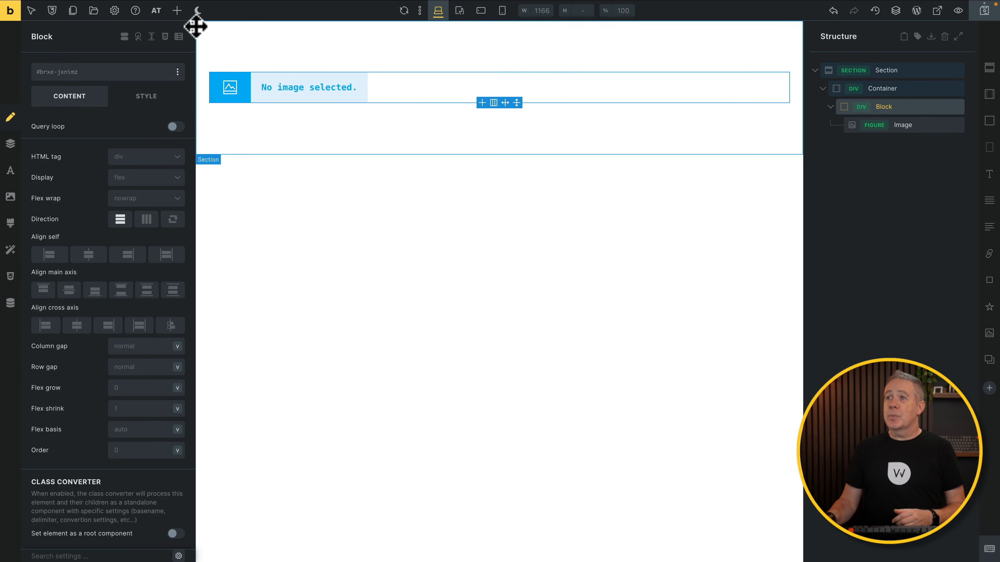
Step: Set the Image element's dynamic data source to Post ID (post_id)
{"action": "left_click", "coordinate": [177, 11]}
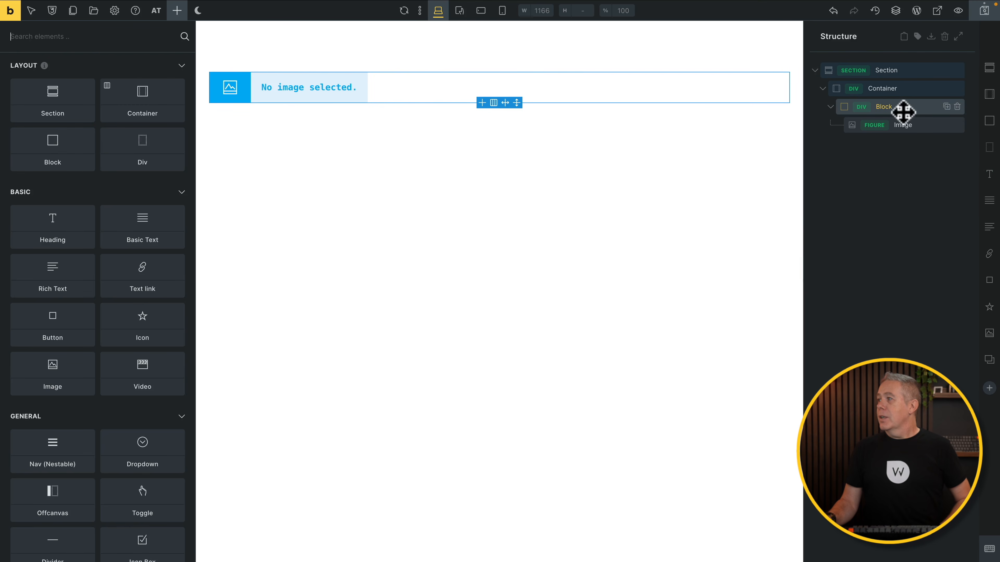
{"action": "left_click", "coordinate": [904, 125]}
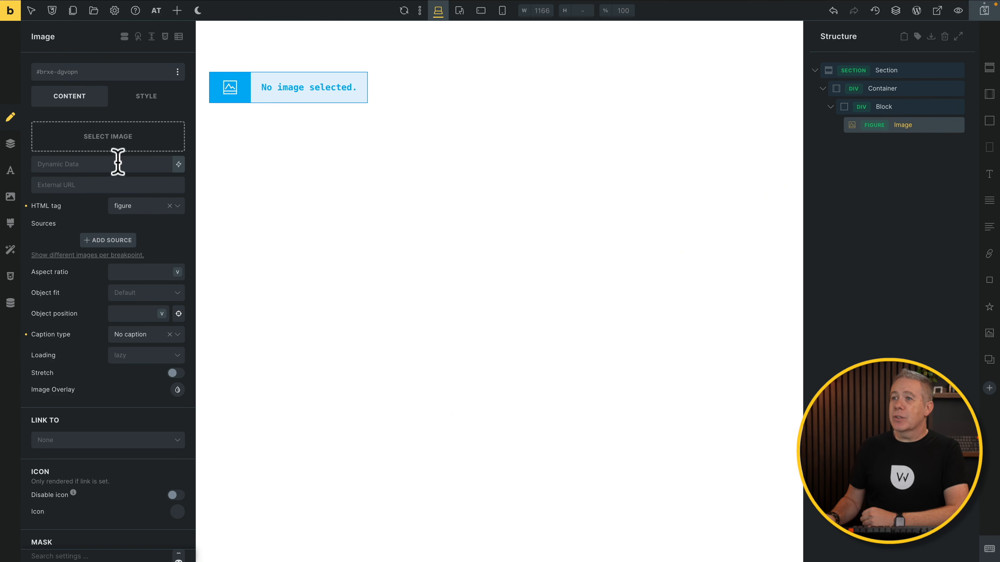
{"action": "left_click", "coordinate": [179, 164]}
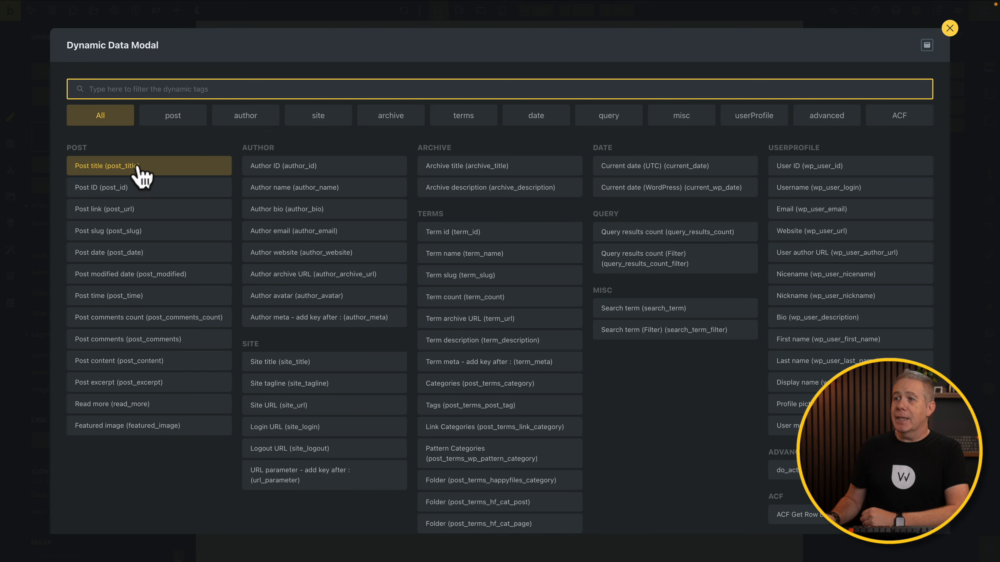
{"action": "left_click", "coordinate": [138, 188]}
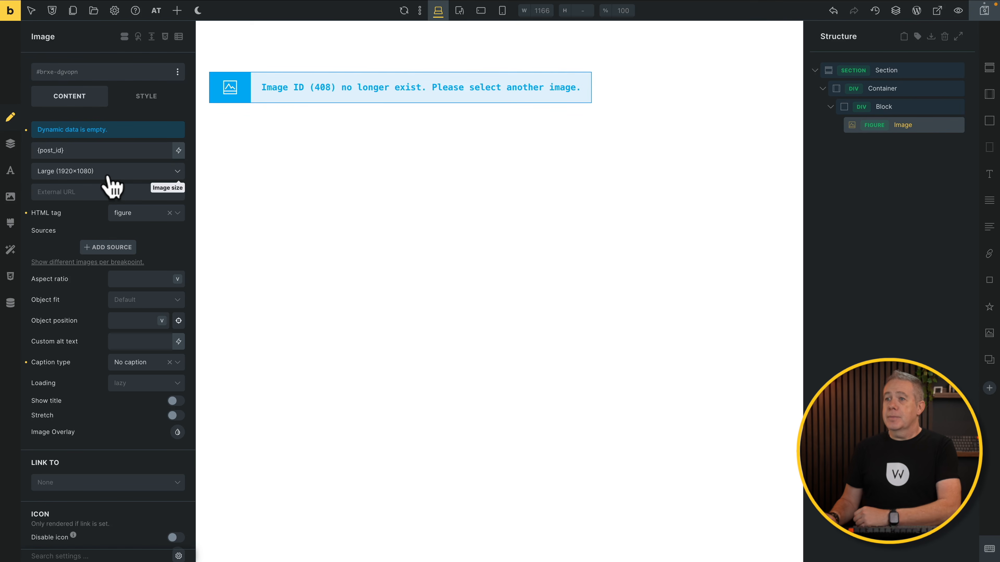
Step: Give the Image element a 16 / 9 aspect ratio and set its object fit to Cover
{"action": "left_click", "coordinate": [123, 279]}
{"action": "type", "text": "1"}
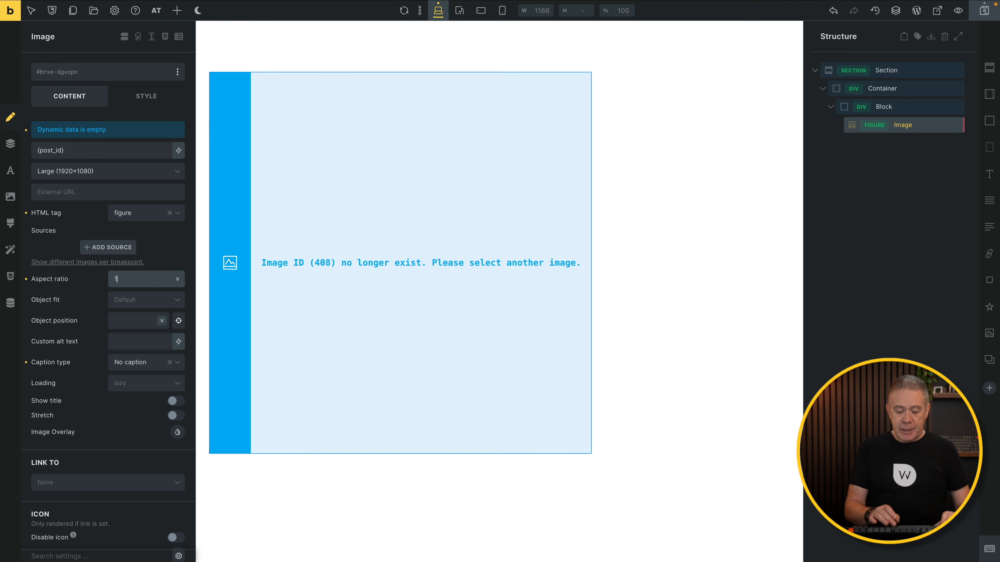
{"action": "type", "text": "6 / 9"}
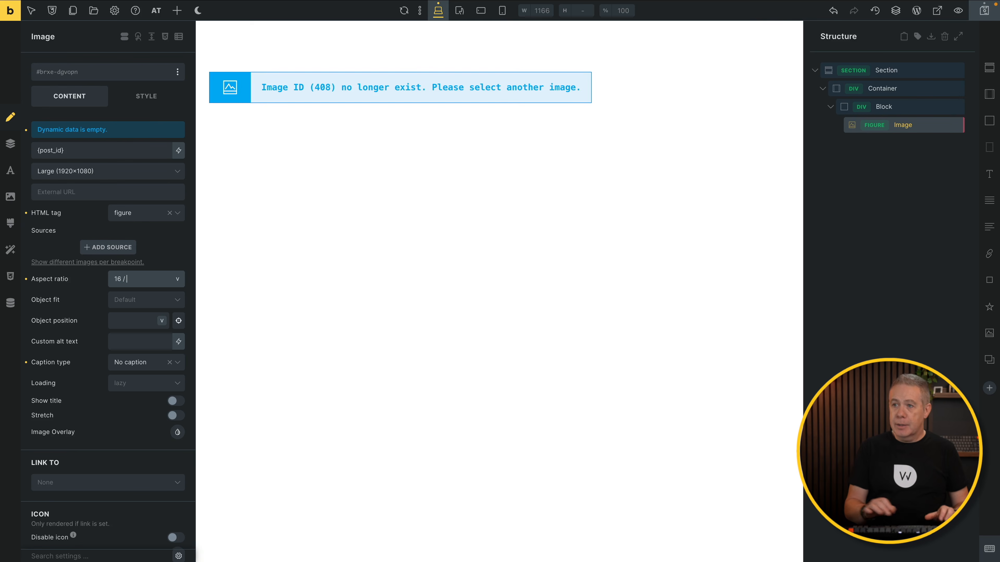
{"action": "left_click", "coordinate": [134, 303]}
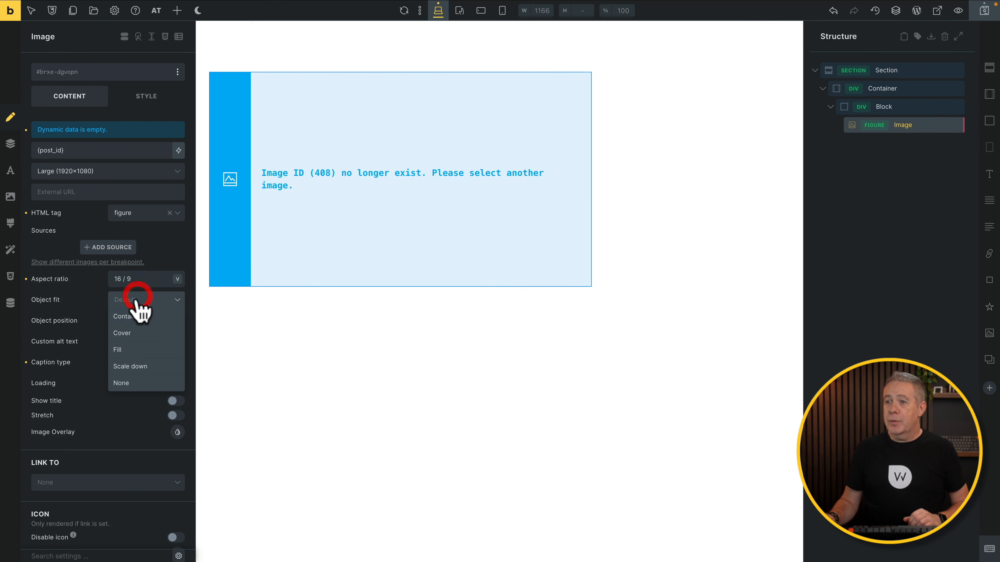
{"action": "left_click", "coordinate": [131, 338]}
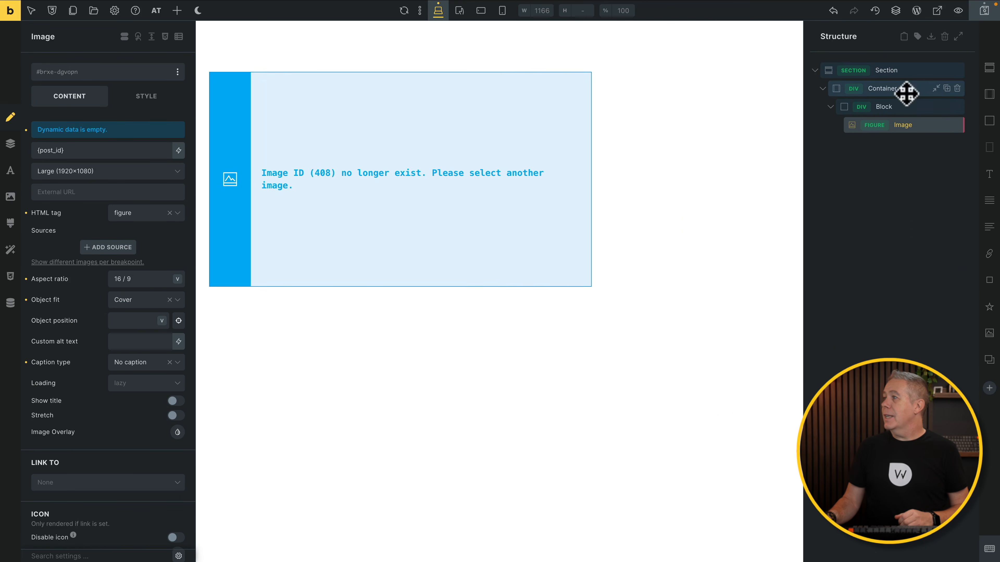
Step: Make the container a grid with a space-m gap and 1fr 1fr template columns
{"action": "left_click", "coordinate": [906, 93]}
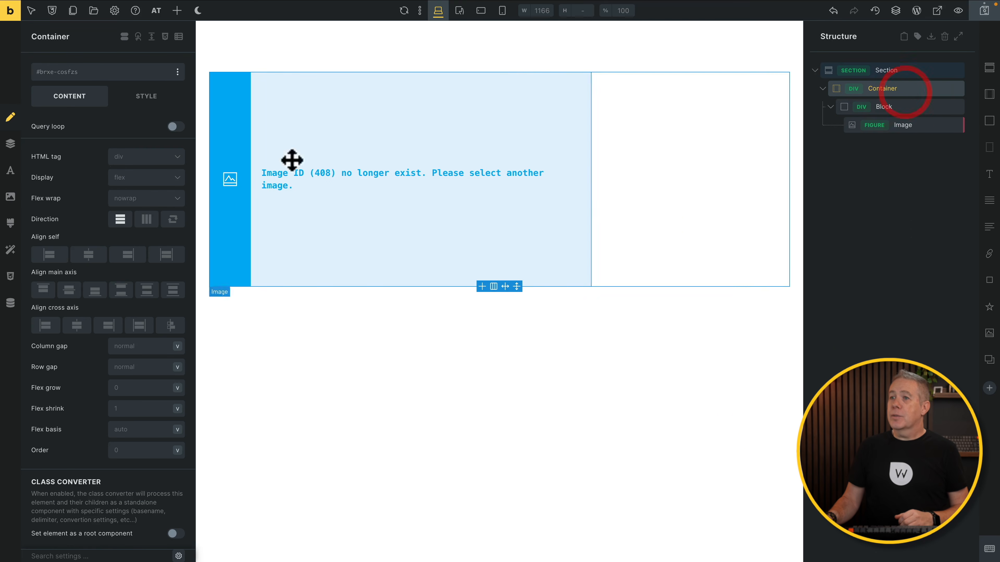
{"action": "left_click", "coordinate": [126, 179]}
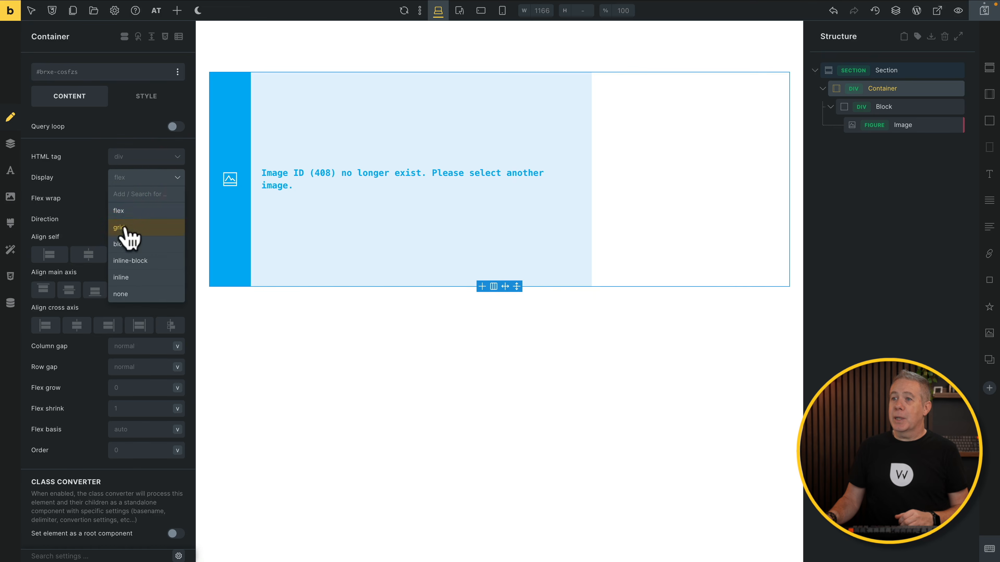
{"action": "left_click", "coordinate": [129, 225]}
{"action": "left_click", "coordinate": [131, 198]}
{"action": "right_click", "coordinate": [132, 200]}
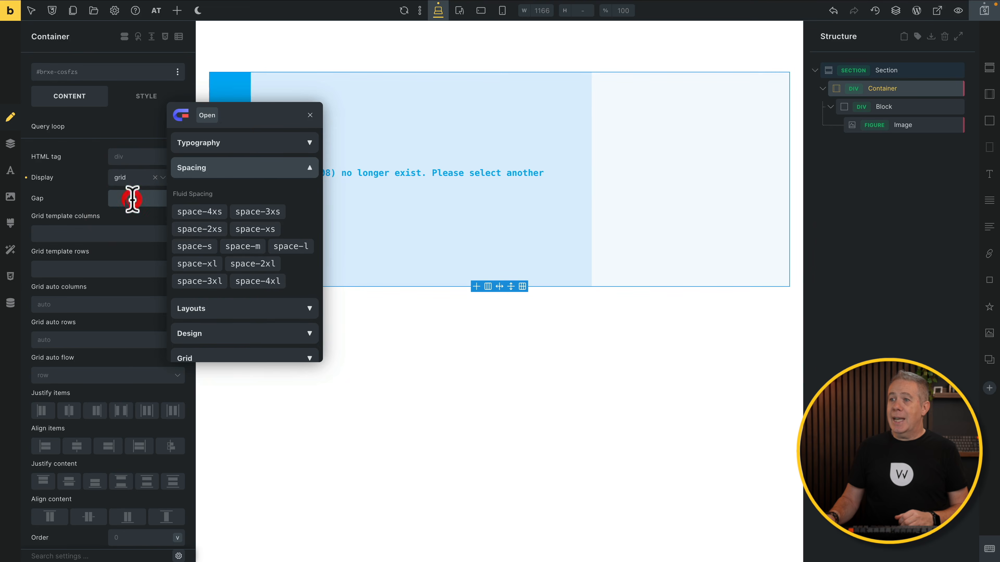
{"action": "left_click", "coordinate": [257, 246]}
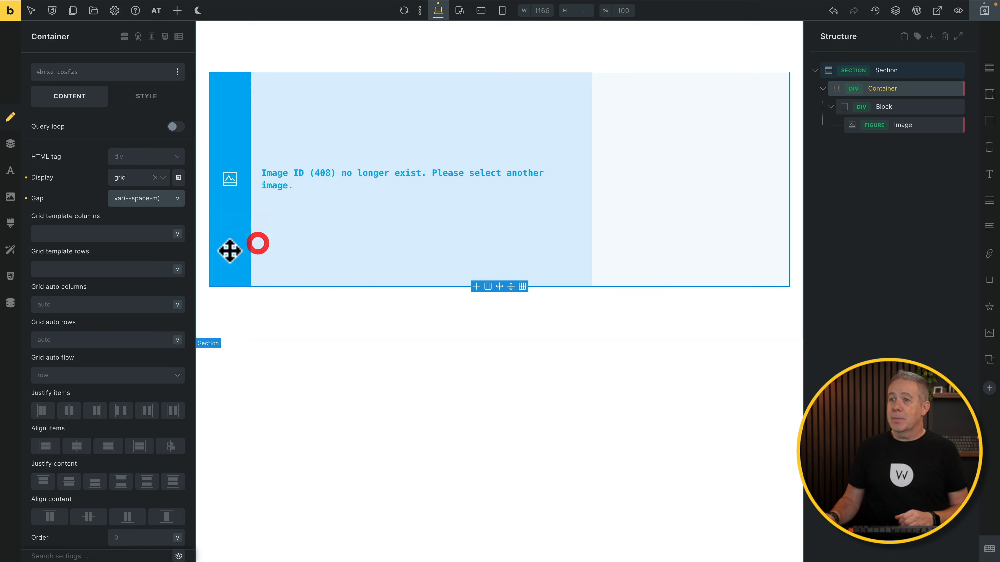
{"action": "left_click", "coordinate": [91, 234]}
{"action": "type", "text": "1fr 1fr"}
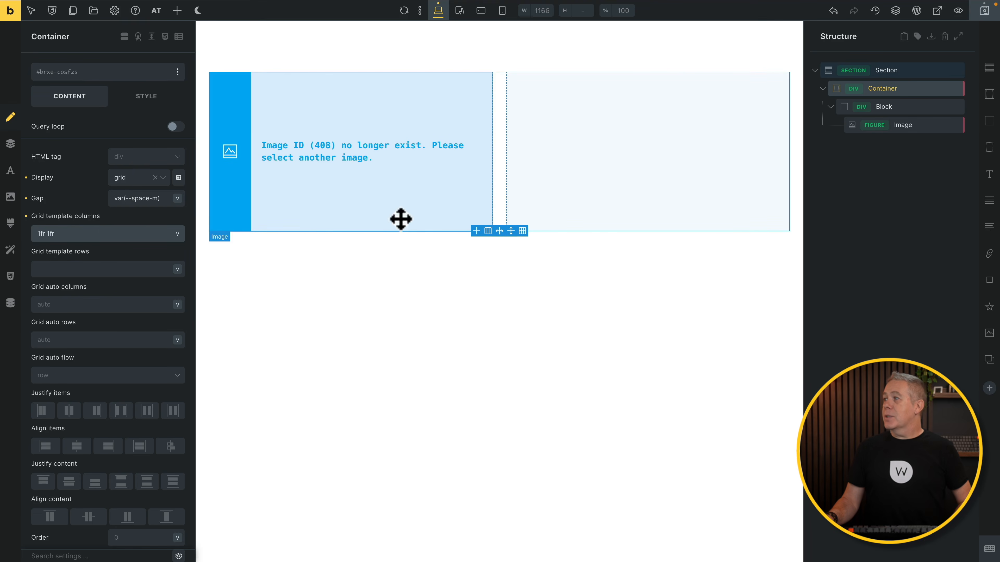
Step: Enable the query loop on the Block, set its post type to Media, and look over the looped images
{"action": "left_click", "coordinate": [903, 107]}
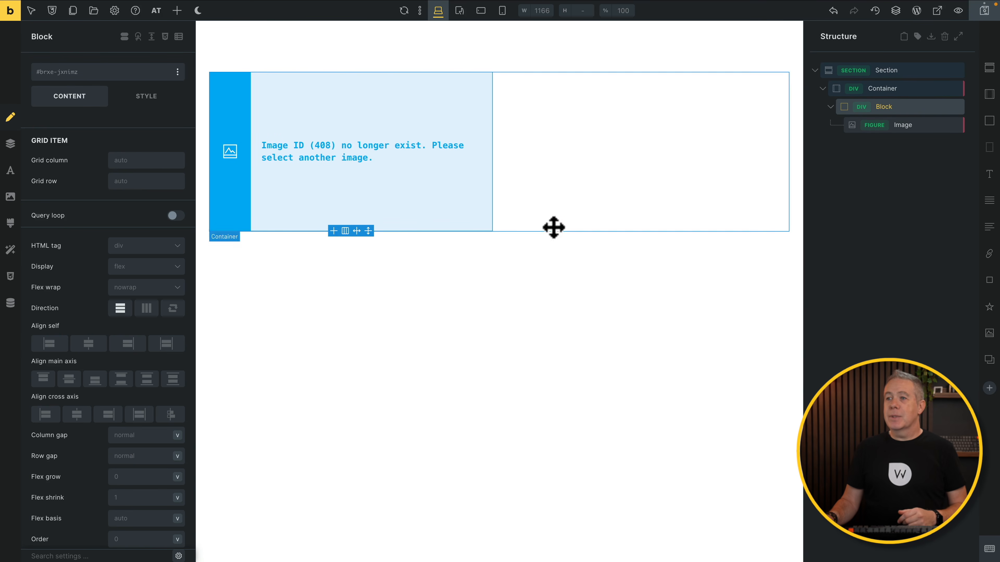
{"action": "left_click", "coordinate": [177, 216]}
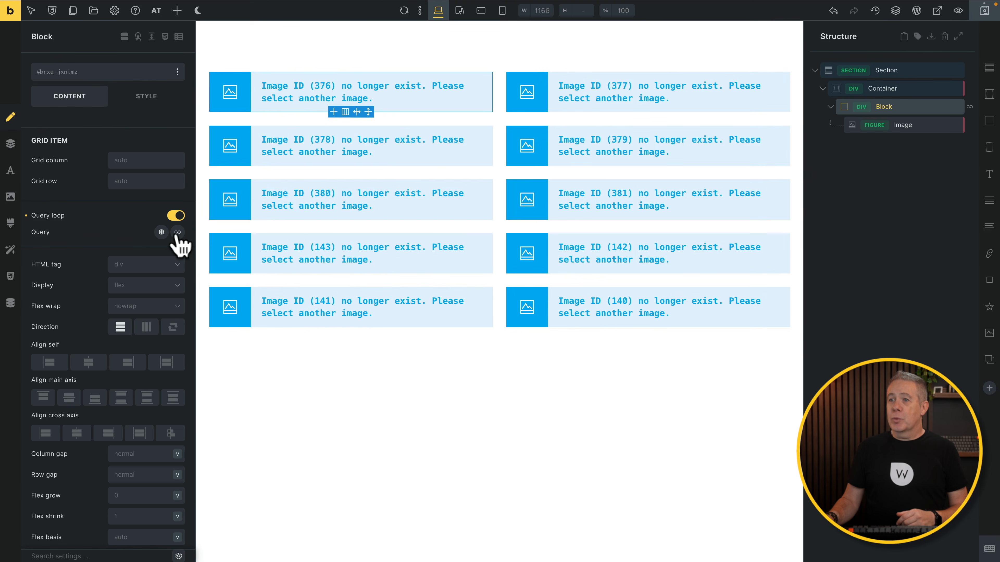
{"action": "left_click", "coordinate": [177, 232]}
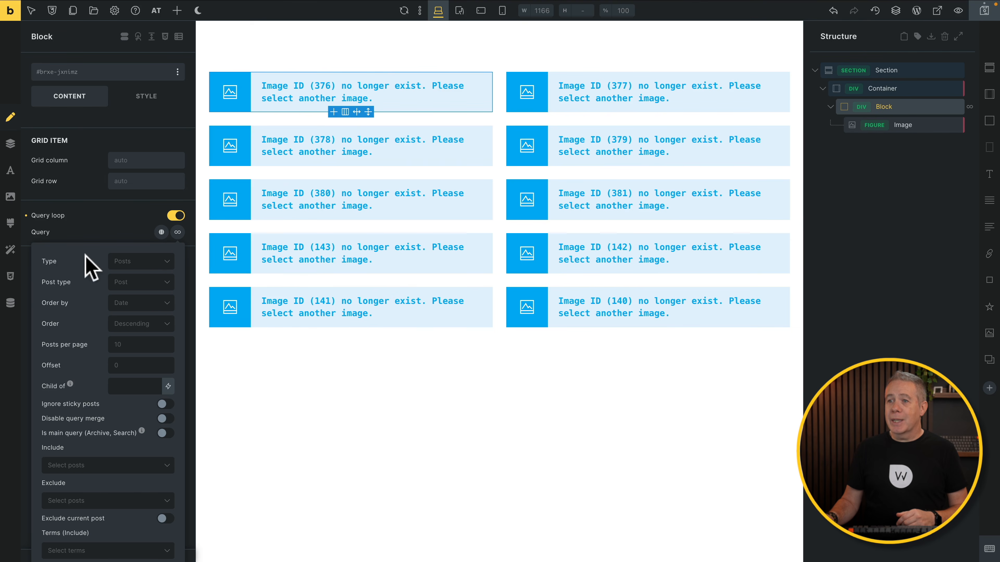
{"action": "left_click", "coordinate": [136, 282]}
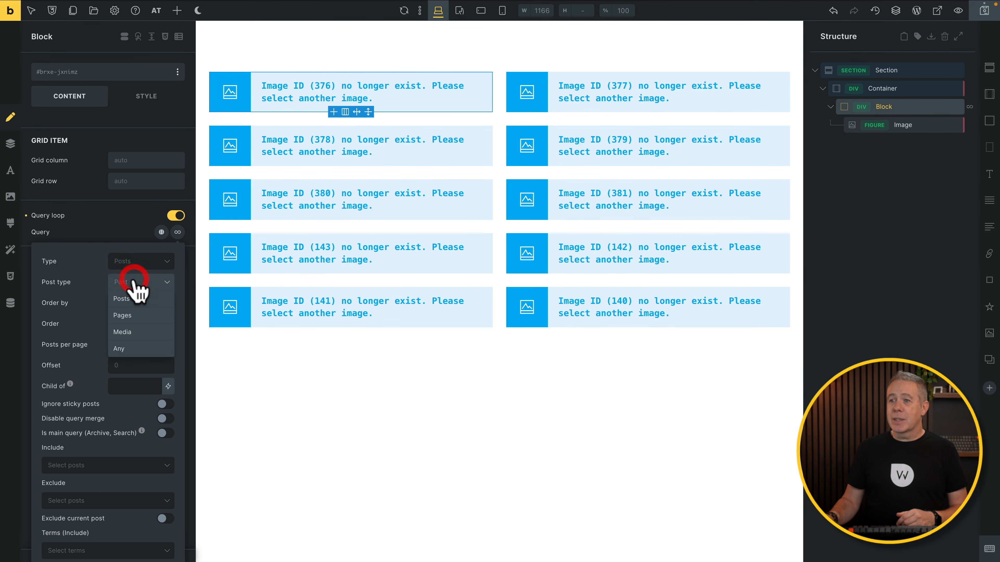
{"action": "left_click", "coordinate": [130, 329]}
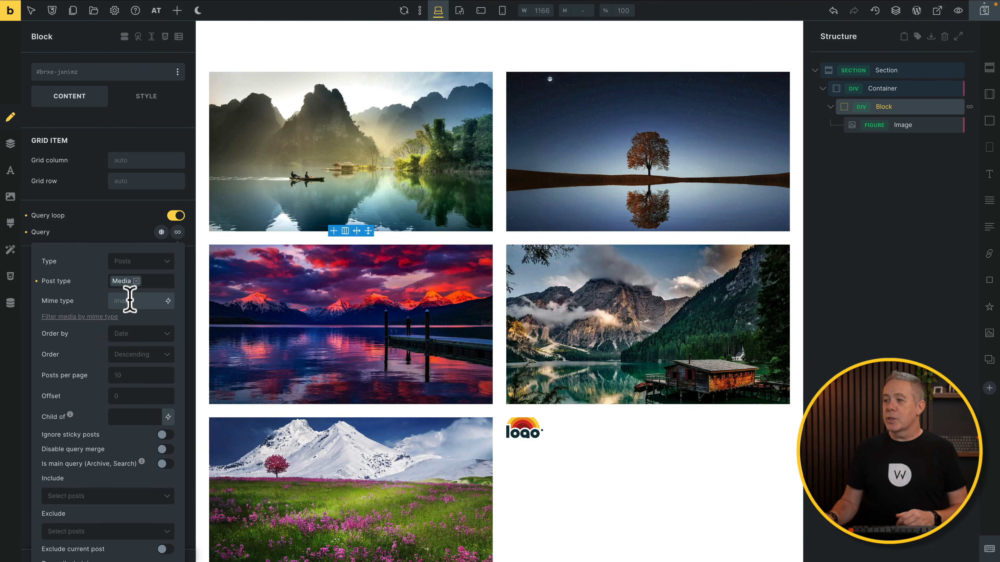
{"action": "scroll", "coordinate": [400, 398], "scroll_direction": "down", "scroll_amount": 10}
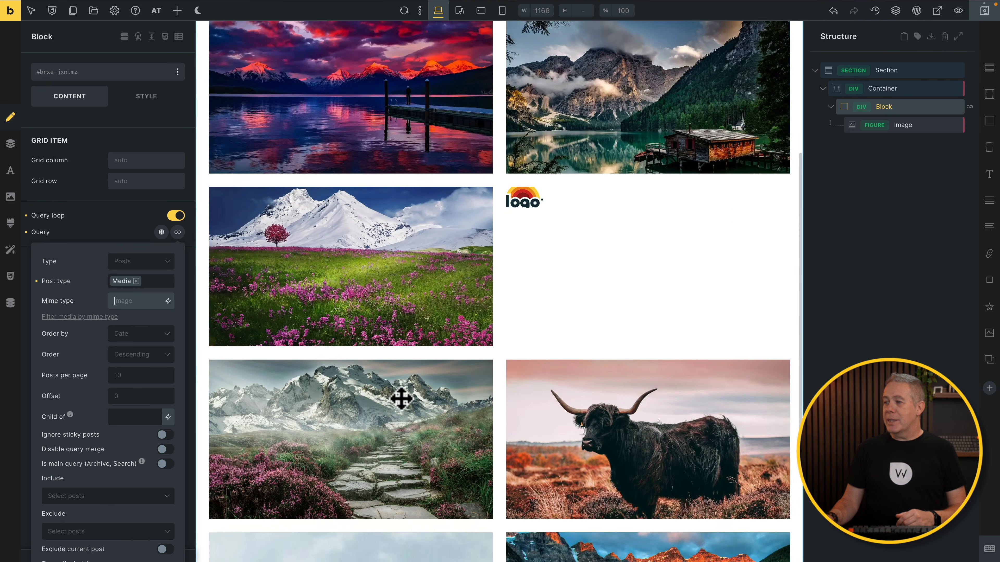
{"action": "scroll", "coordinate": [401, 398], "scroll_direction": "up", "scroll_amount": 8}
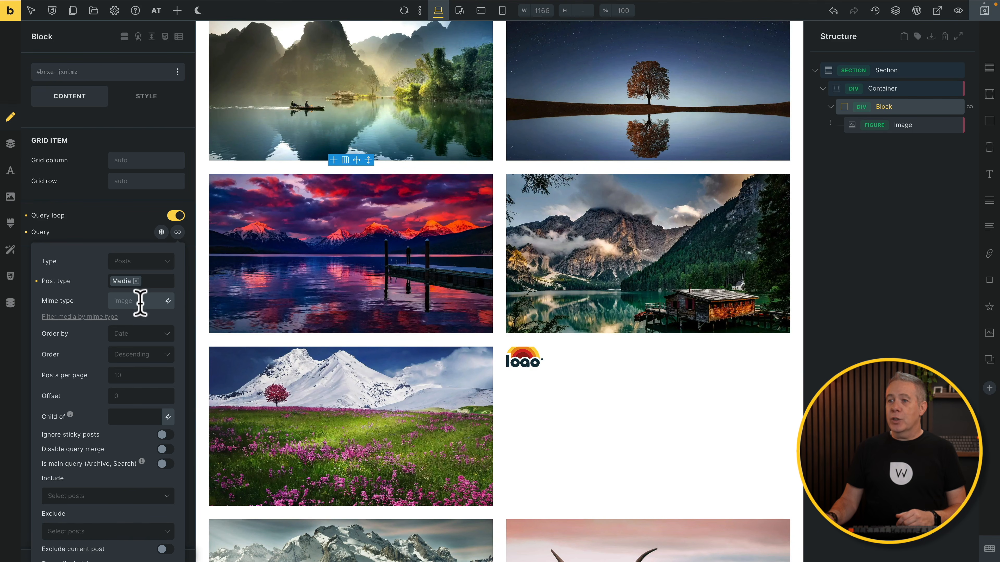
Step: Filter the Block's media query to the image/webp mime type
{"action": "left_click", "coordinate": [131, 301]}
{"action": "type", "text": "imag"}
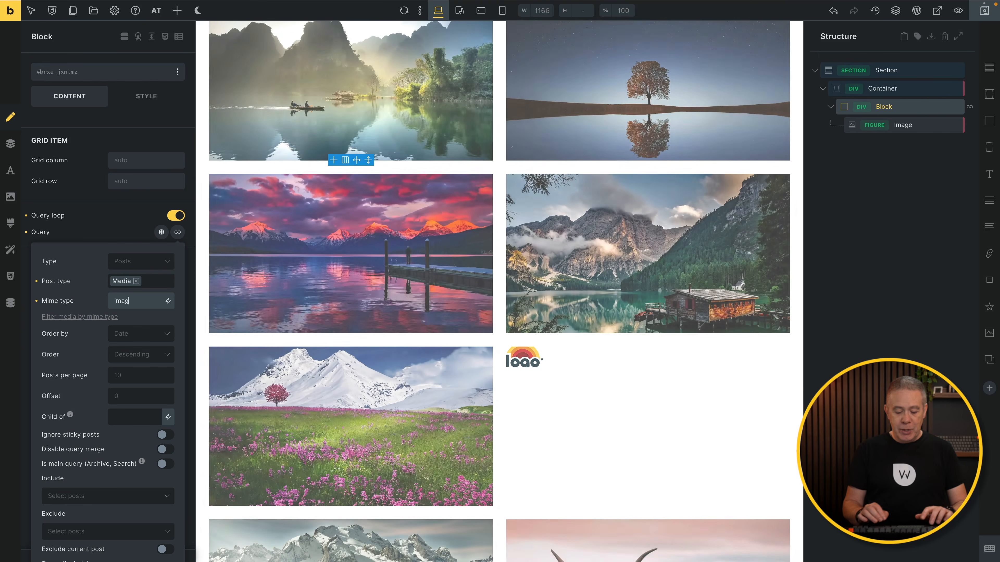
{"action": "type", "text": "e/web"}
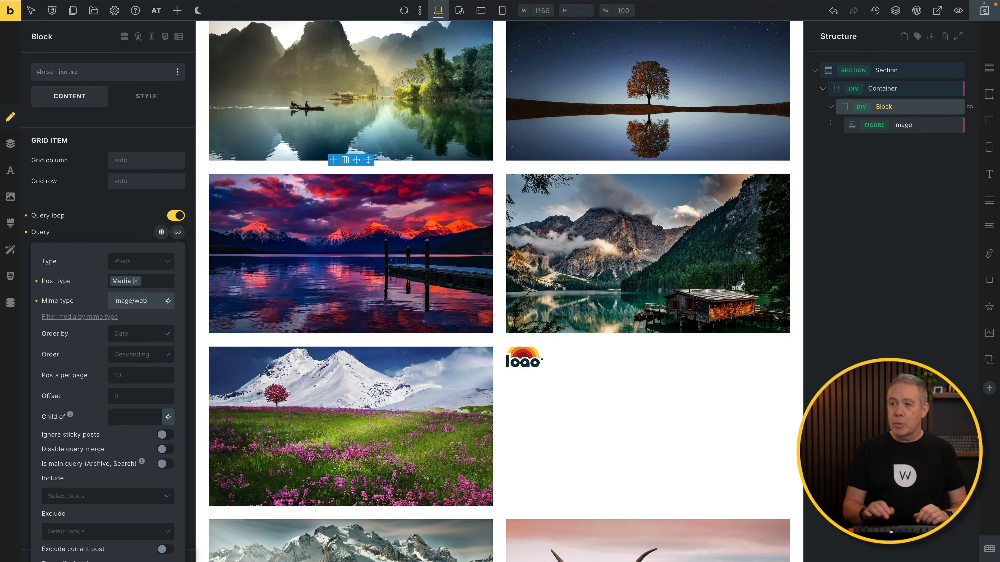
{"action": "type", "text": "p"}
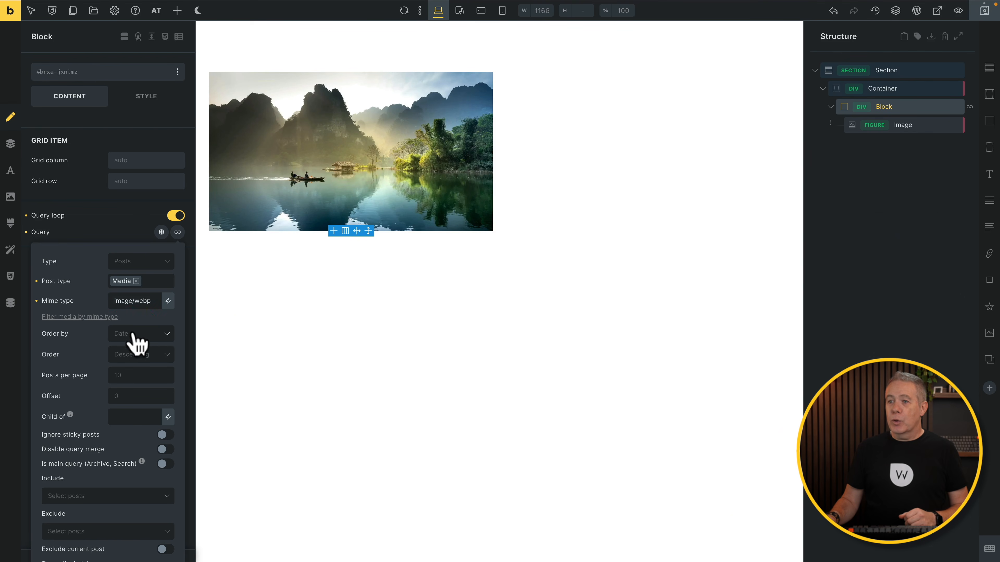
Step: Order the media query by ID, descending, and limit it to 6 posts per page
{"action": "left_click", "coordinate": [133, 333]}
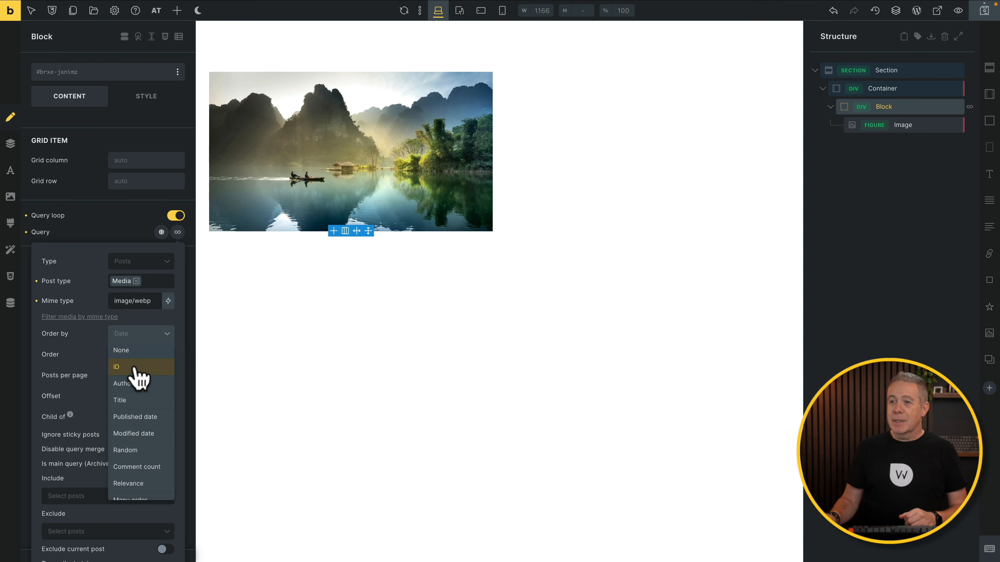
{"action": "left_click", "coordinate": [134, 368]}
{"action": "left_click", "coordinate": [139, 354]}
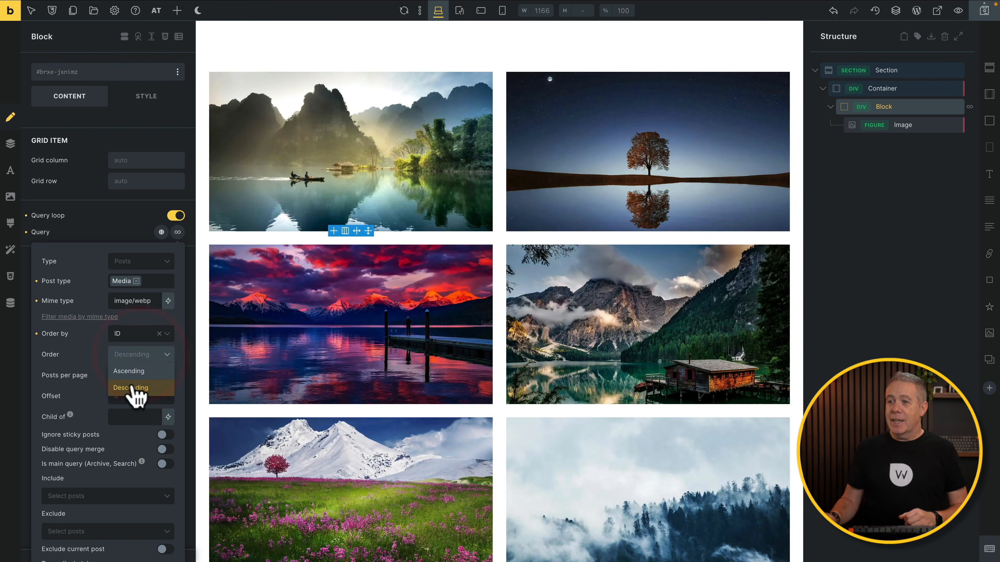
{"action": "left_click", "coordinate": [132, 388]}
{"action": "left_click", "coordinate": [130, 374]}
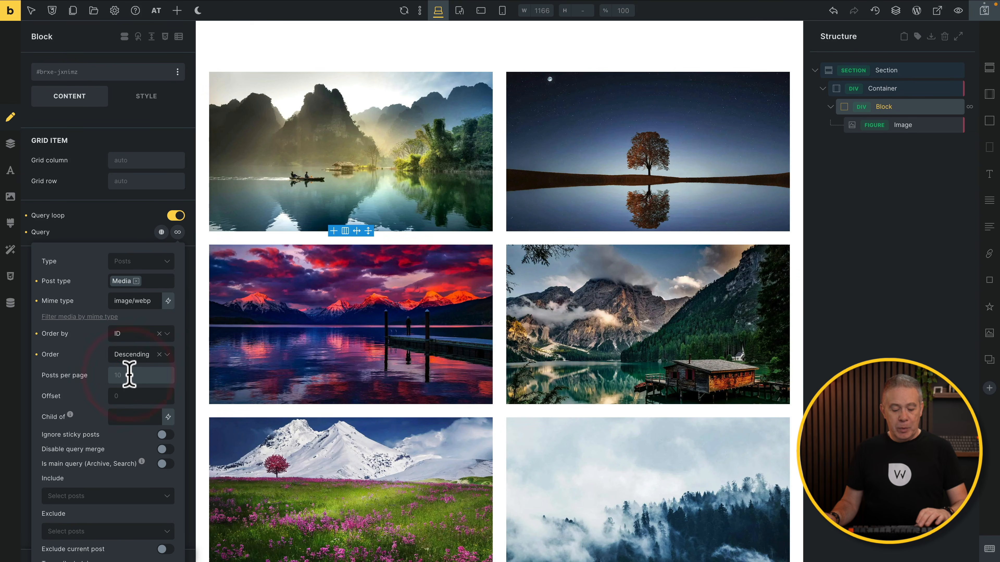
{"action": "type", "text": "6"}
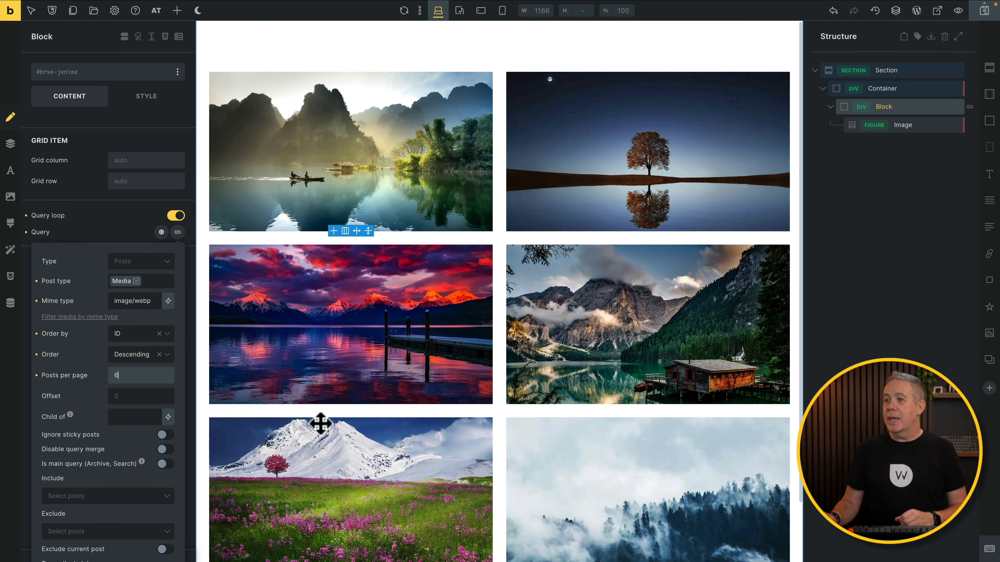
Step: Round all four corners of the looped Image with a linked border radius of var(--radius-m)
{"action": "left_click", "coordinate": [905, 126]}
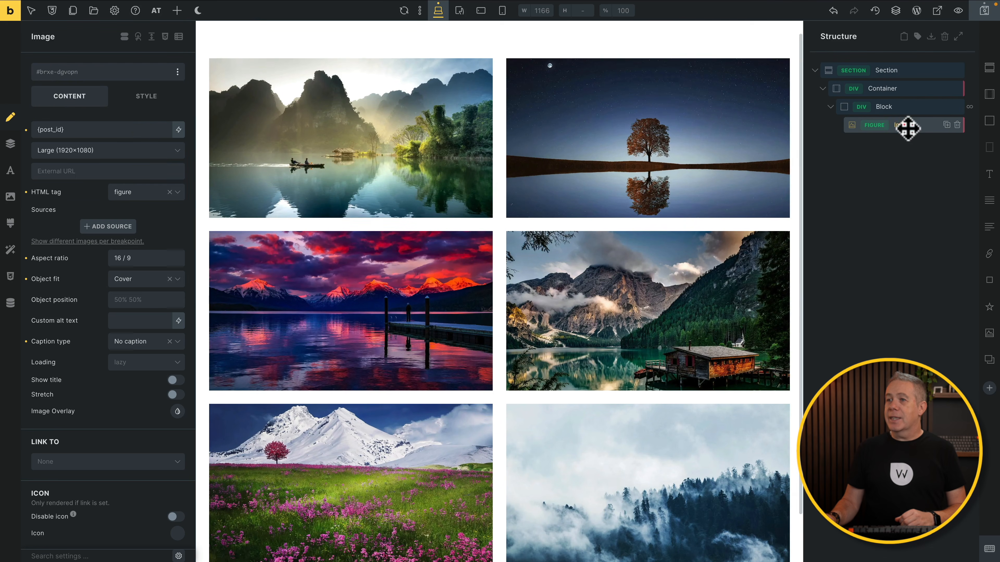
{"action": "left_click", "coordinate": [139, 98]}
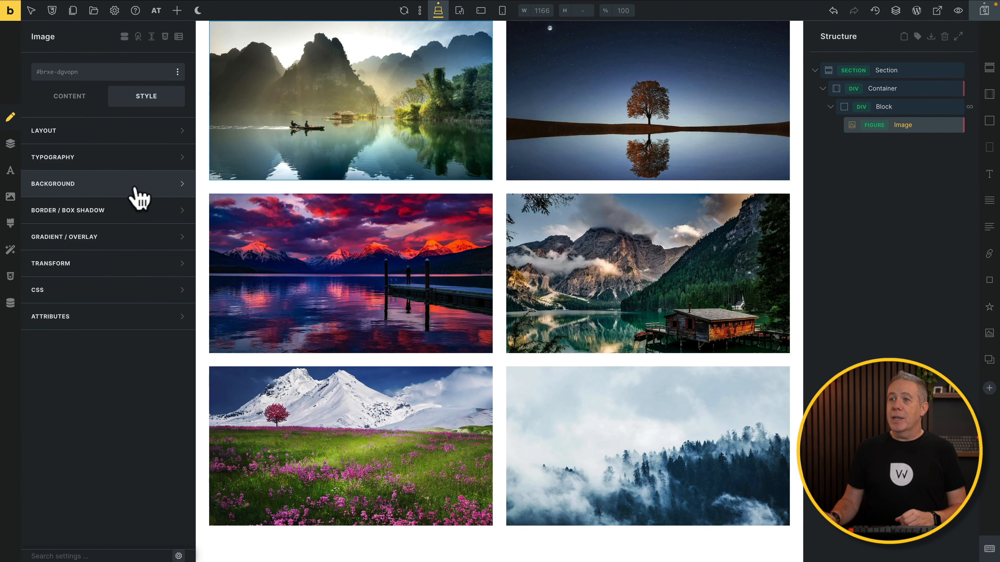
{"action": "left_click", "coordinate": [140, 209]}
{"action": "left_click", "coordinate": [177, 253]}
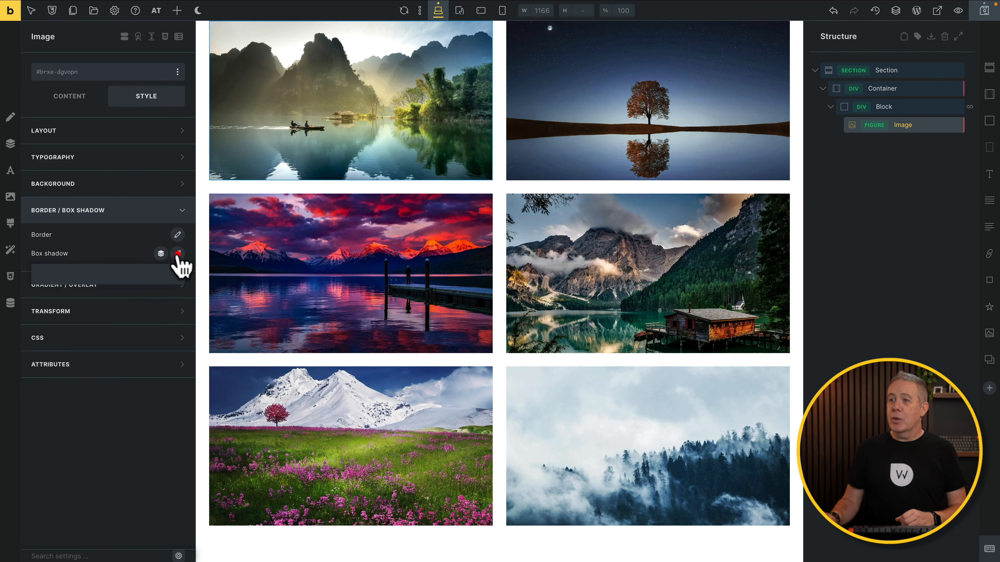
{"action": "left_click", "coordinate": [177, 235]}
{"action": "left_click", "coordinate": [169, 384]}
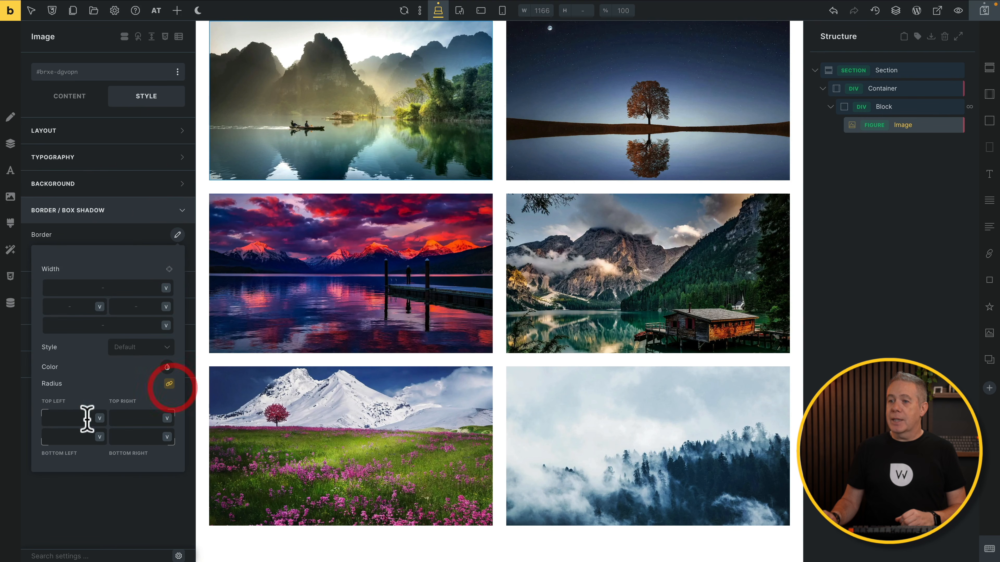
{"action": "left_click", "coordinate": [70, 418]}
{"action": "left_click", "coordinate": [205, 296]}
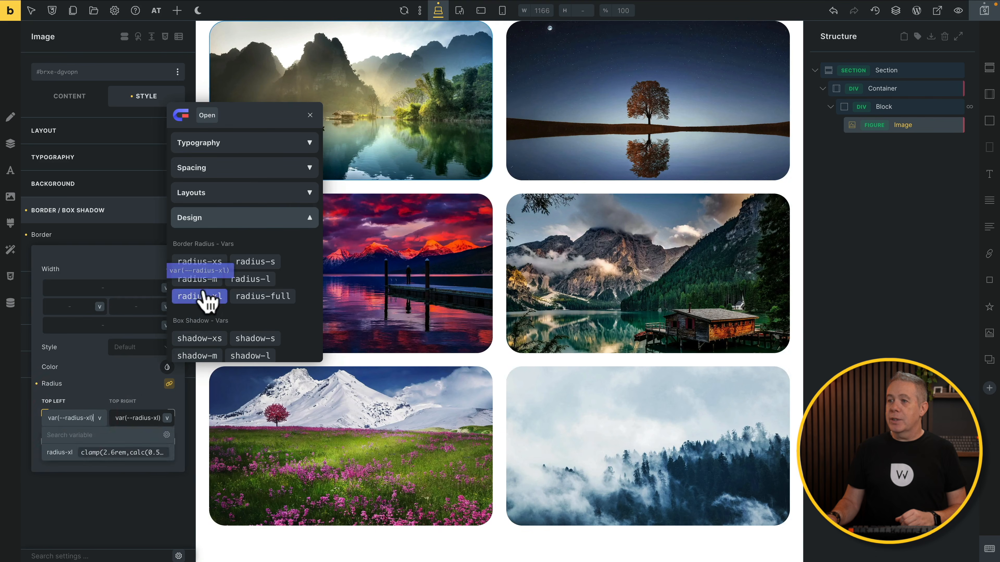
{"action": "left_click", "coordinate": [198, 280]}
{"action": "scroll", "coordinate": [600, 353], "scroll_direction": "up", "scroll_amount": 2}
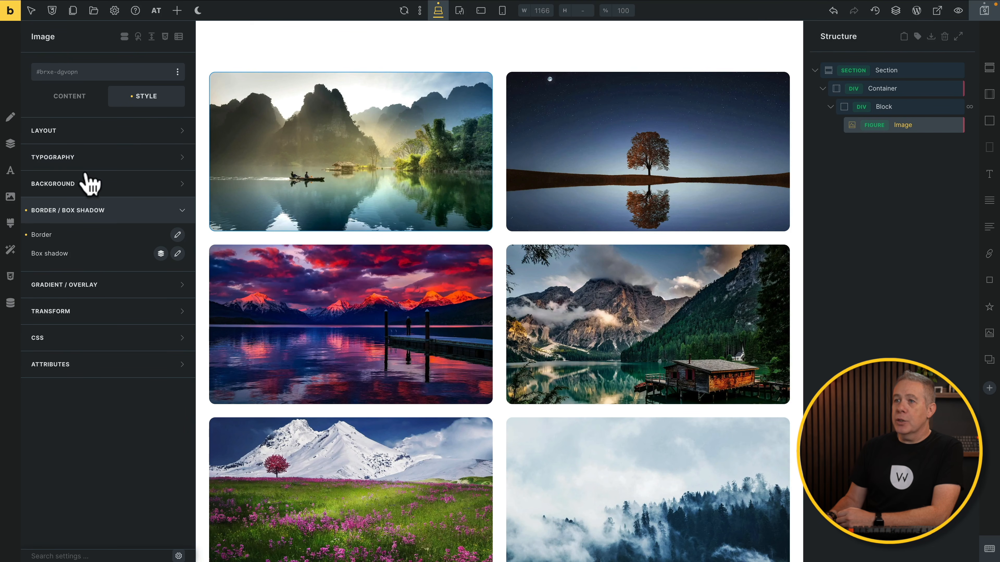
Step: Set the Image element to link to a Lightbox
{"action": "left_click", "coordinate": [62, 97]}
{"action": "scroll", "coordinate": [122, 400], "scroll_direction": "down", "scroll_amount": 2}
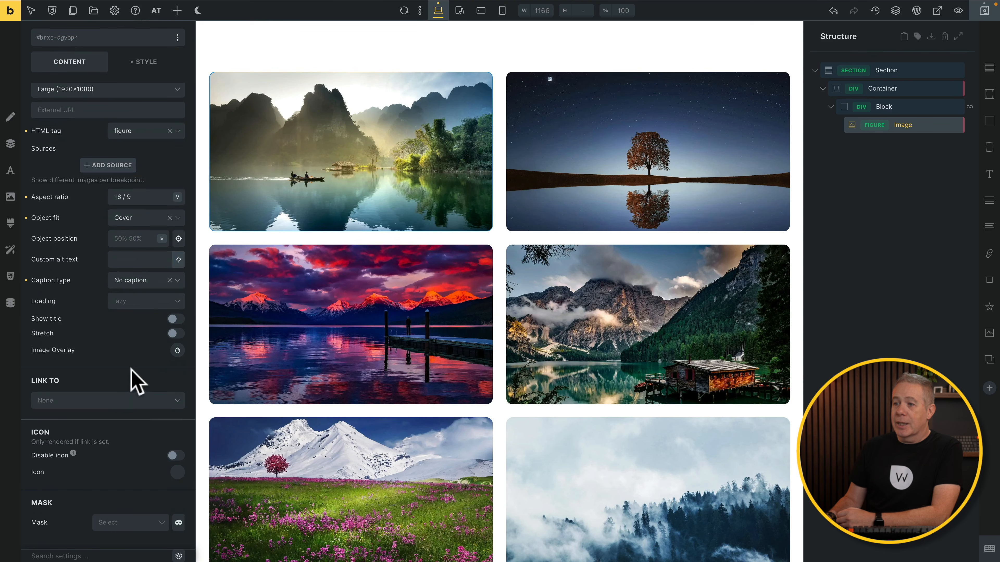
{"action": "left_click", "coordinate": [127, 401]}
{"action": "left_click", "coordinate": [107, 418]}
Step: Set the lightbox image size to Large (1920×1080) and the lightbox animation to Zoom
{"action": "scroll", "coordinate": [107, 433], "scroll_direction": "down", "scroll_amount": 2}
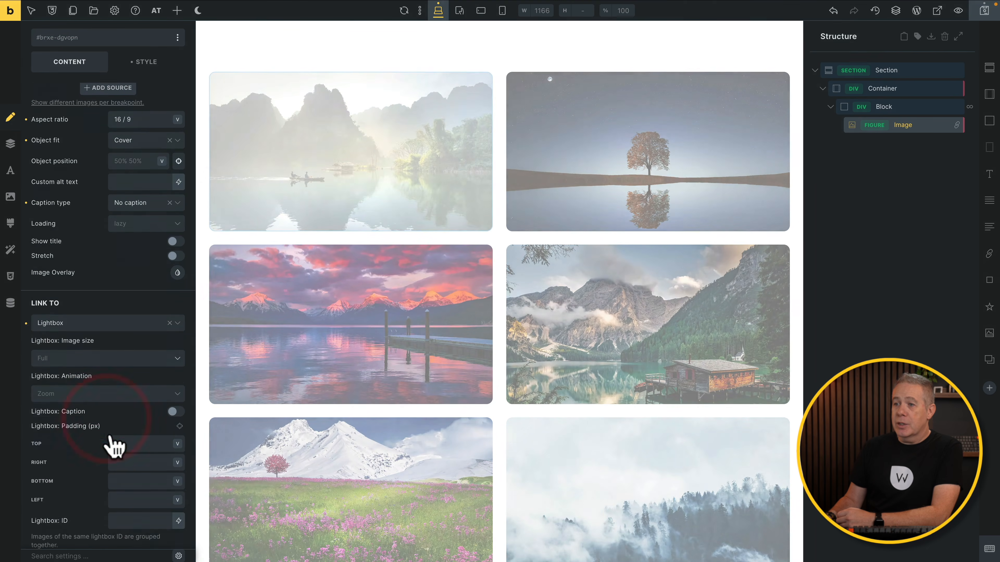
{"action": "left_click", "coordinate": [160, 355]}
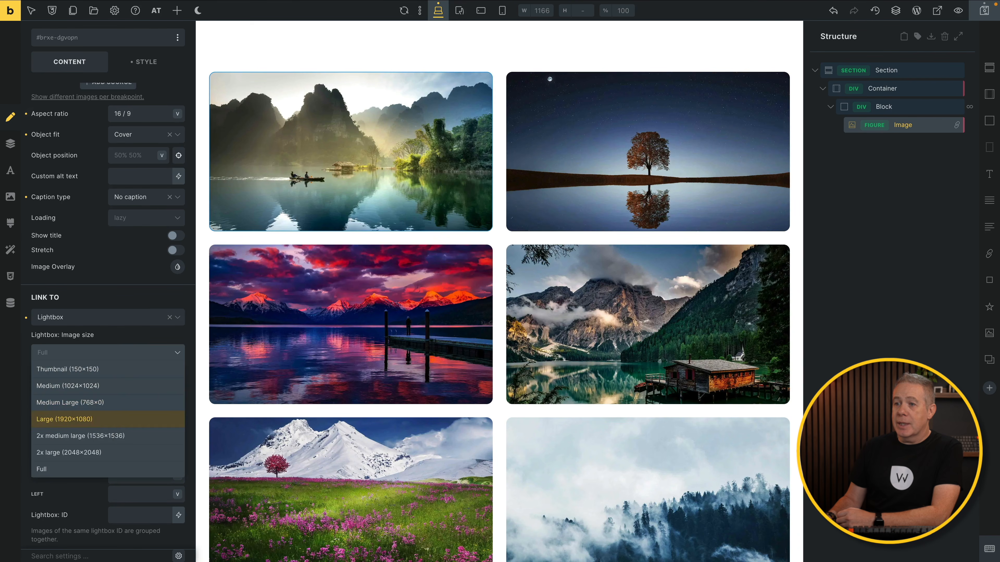
{"action": "left_click", "coordinate": [79, 419]}
{"action": "left_click", "coordinate": [130, 389]}
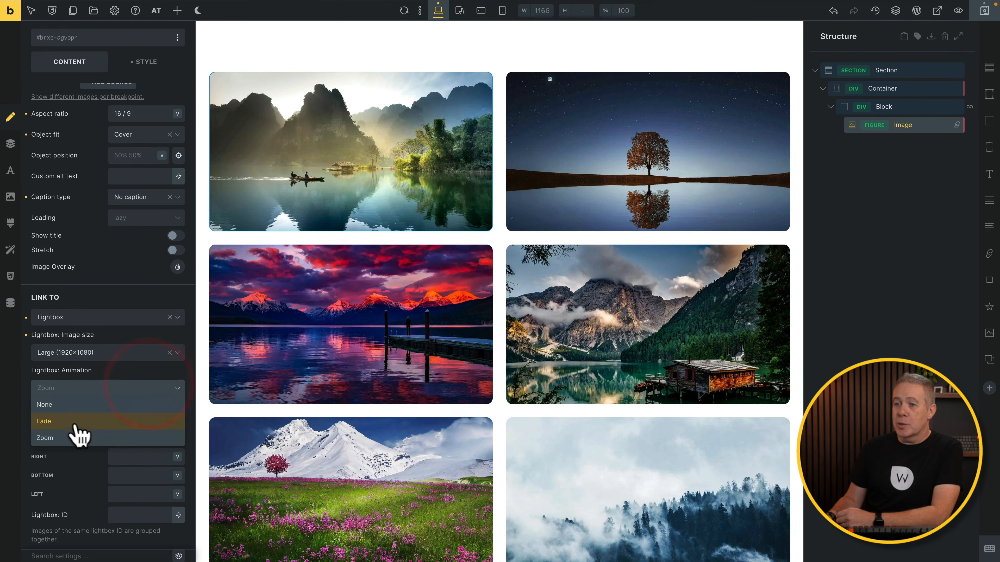
{"action": "left_click", "coordinate": [73, 438]}
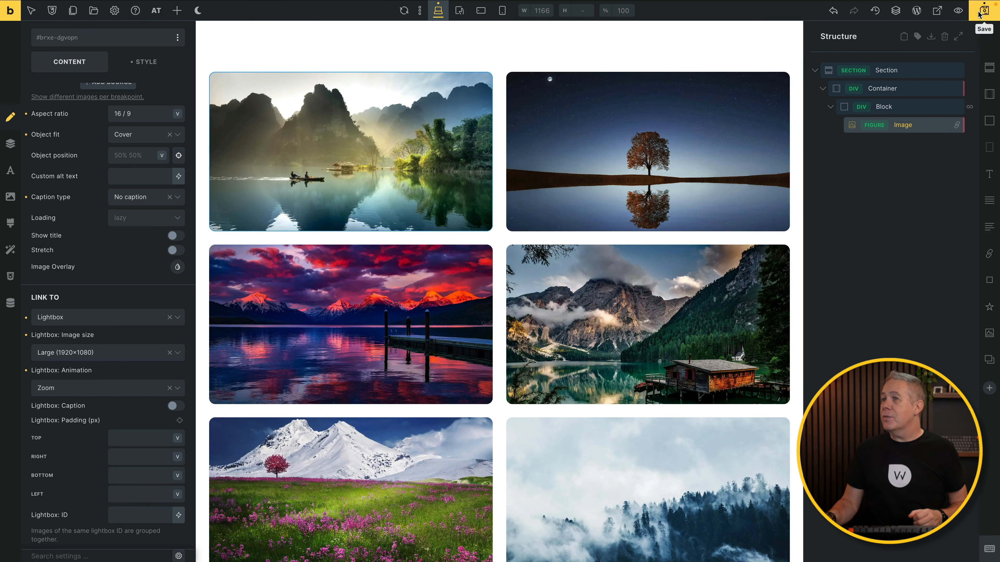
Step: Save the page, view it on the front end, and test opening and closing the lightbox on the first two images
{"action": "left_click", "coordinate": [979, 15]}
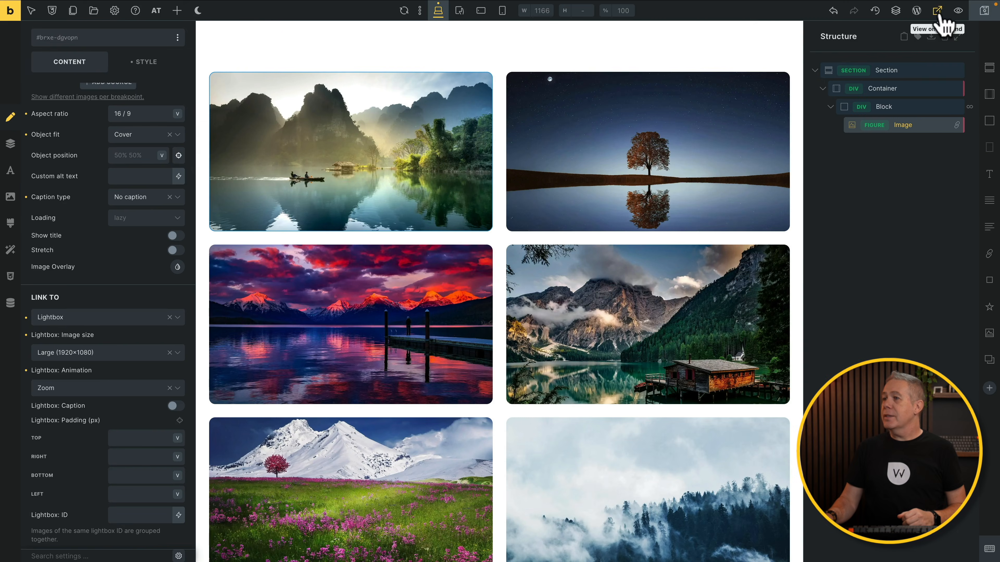
{"action": "left_click", "coordinate": [938, 14]}
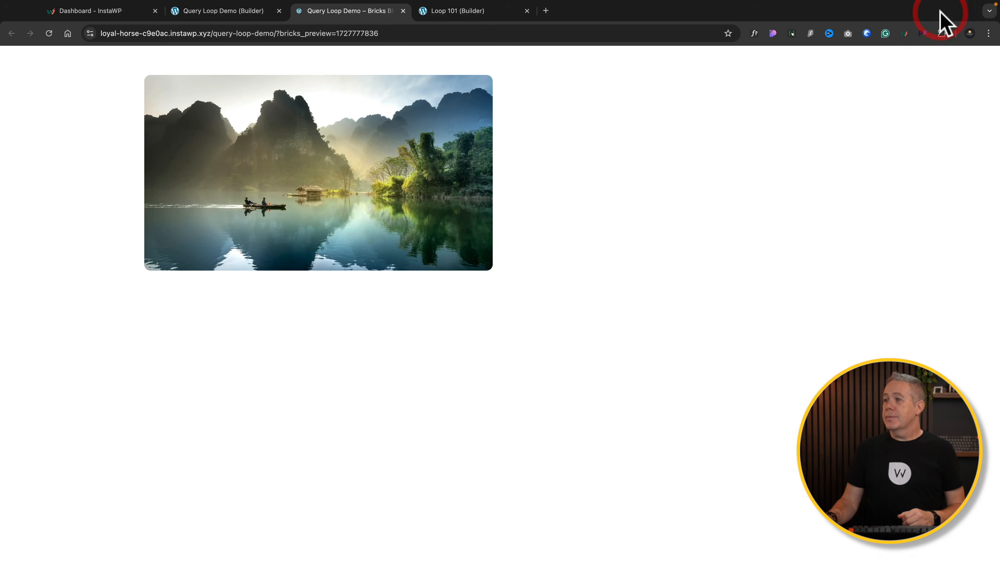
{"action": "left_click", "coordinate": [334, 228]}
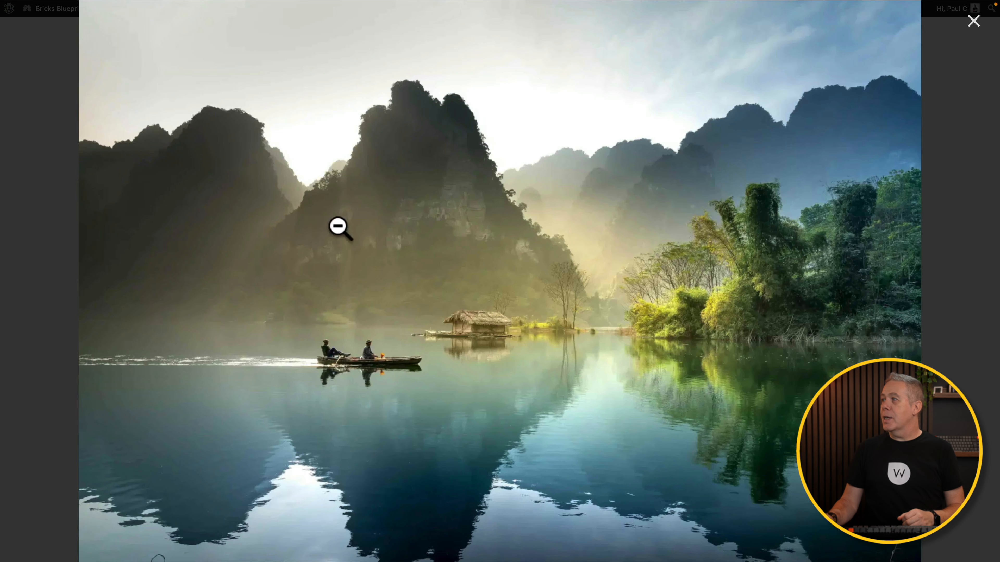
{"action": "left_click", "coordinate": [967, 24]}
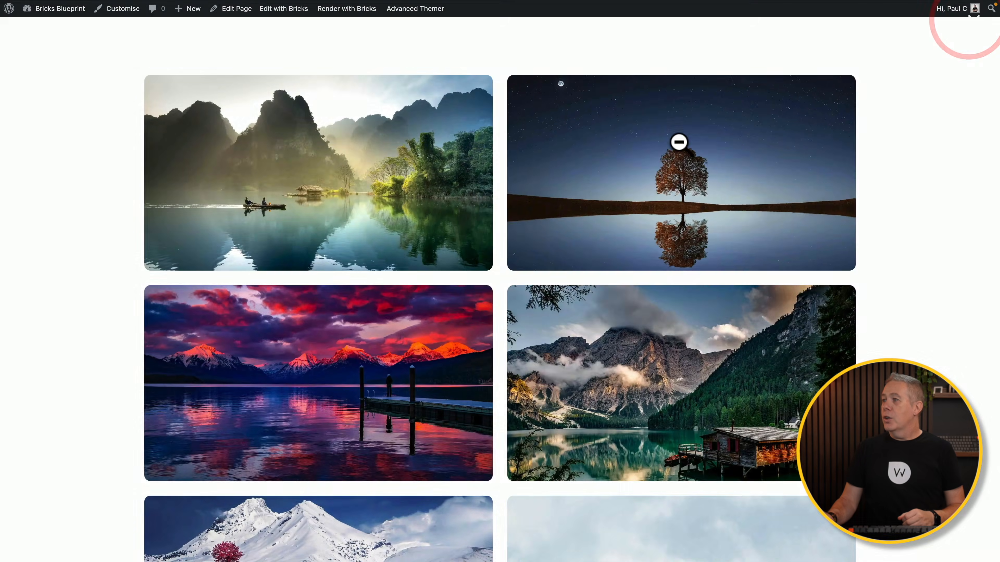
{"action": "left_click", "coordinate": [676, 143]}
{"action": "left_click", "coordinate": [973, 21]}
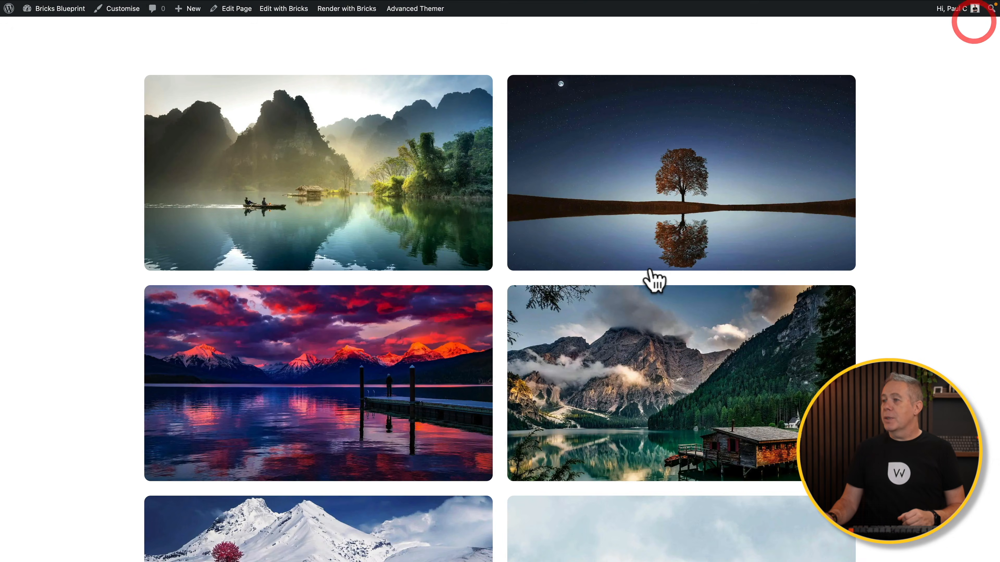